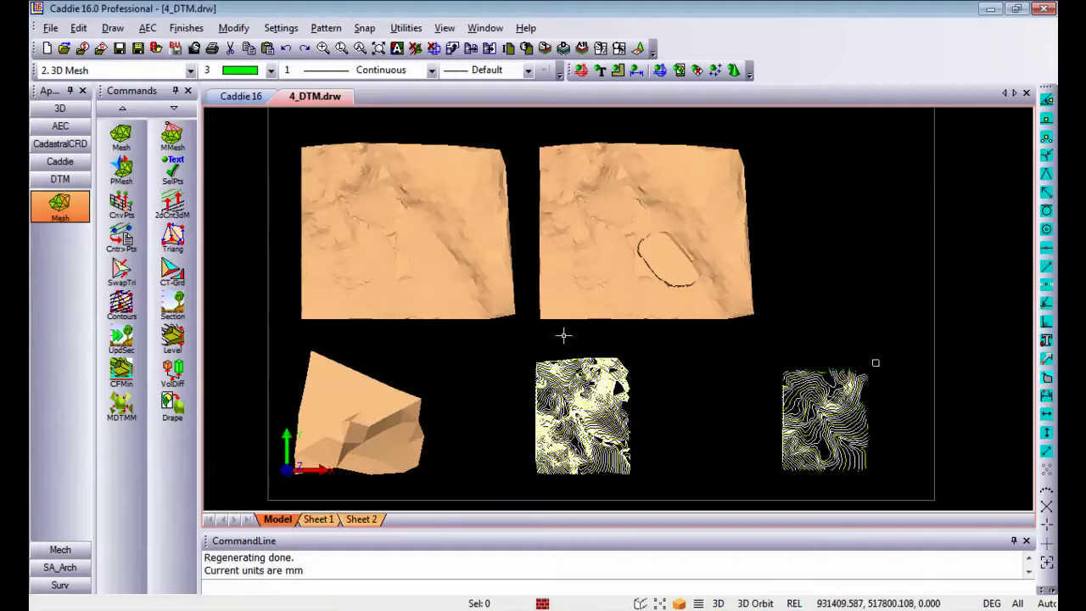
# Examine the 2D contour lines and their height labels in the rightmost contour plan, in plan and tilted views
pyautogui.click(59, 180)
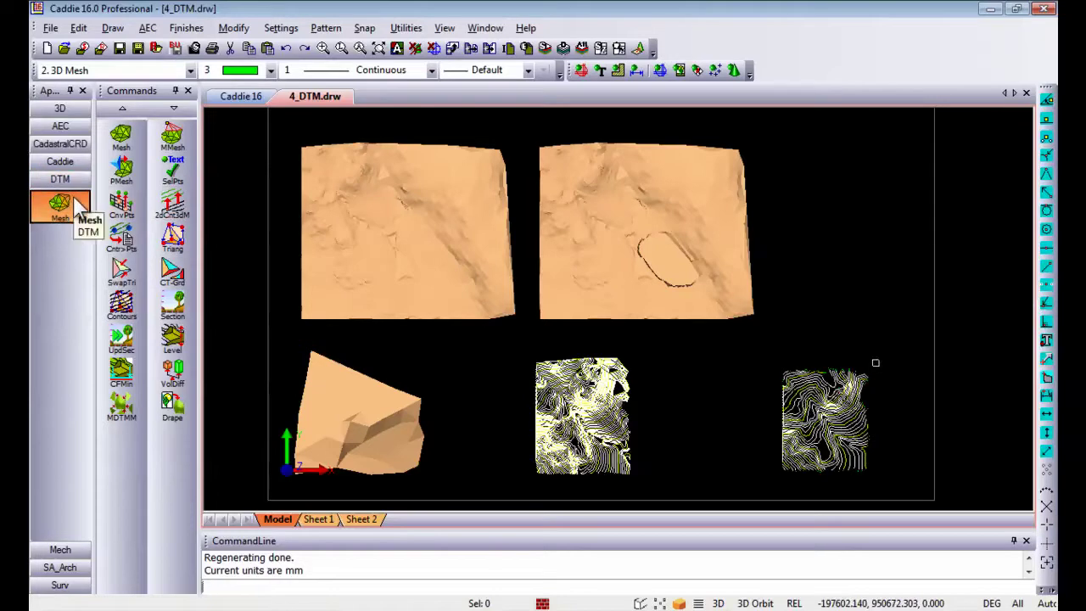
pyautogui.click(74, 197)
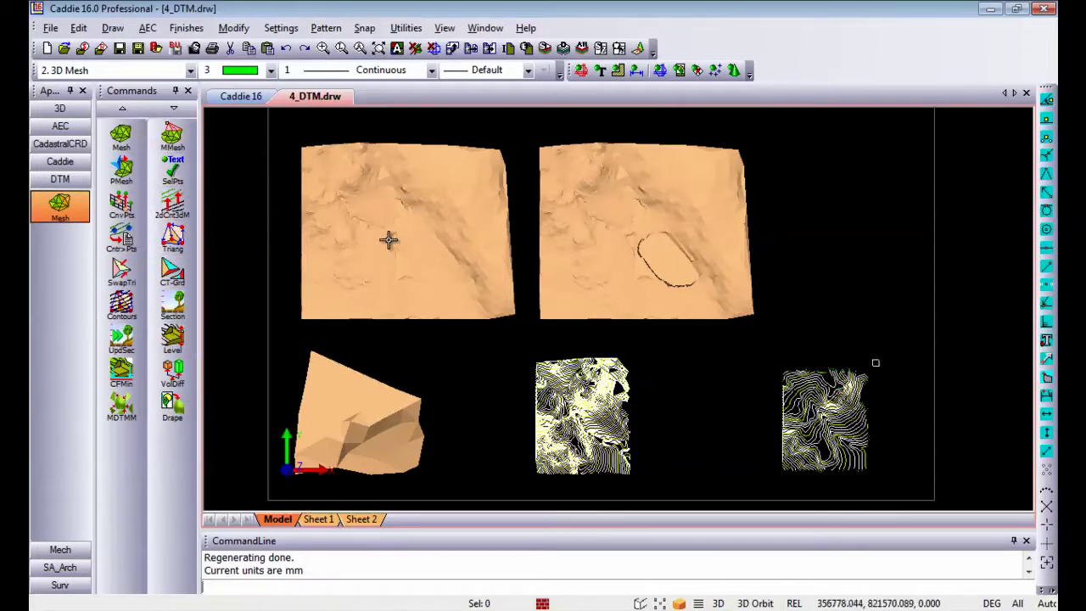
pyautogui.moveTo(449, 256); pyautogui.dragTo(457, 259, button='middle')
pyautogui.moveTo(694, 394); pyautogui.dragTo(450, 301, button='middle')
pyautogui.scroll(5, 587, 309)
pyautogui.moveTo(620, 360)
pyautogui.mouseDown(button='middle')
pyautogui.moveTo(594, 245)
pyautogui.moveTo(589, 259)
pyautogui.mouseUp(button='middle')
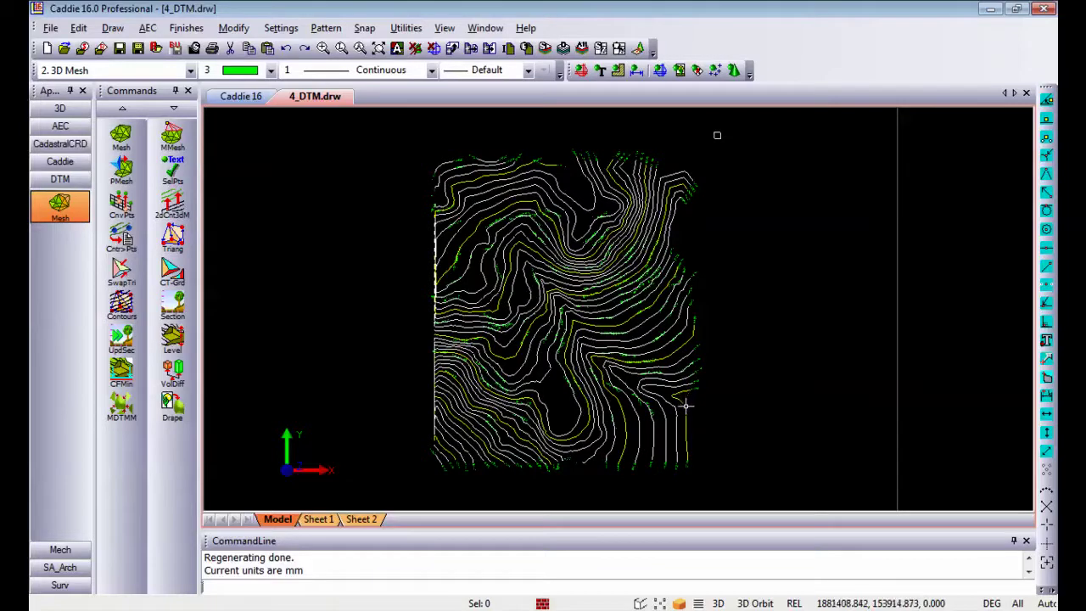
pyautogui.scroll(8, 702, 387)
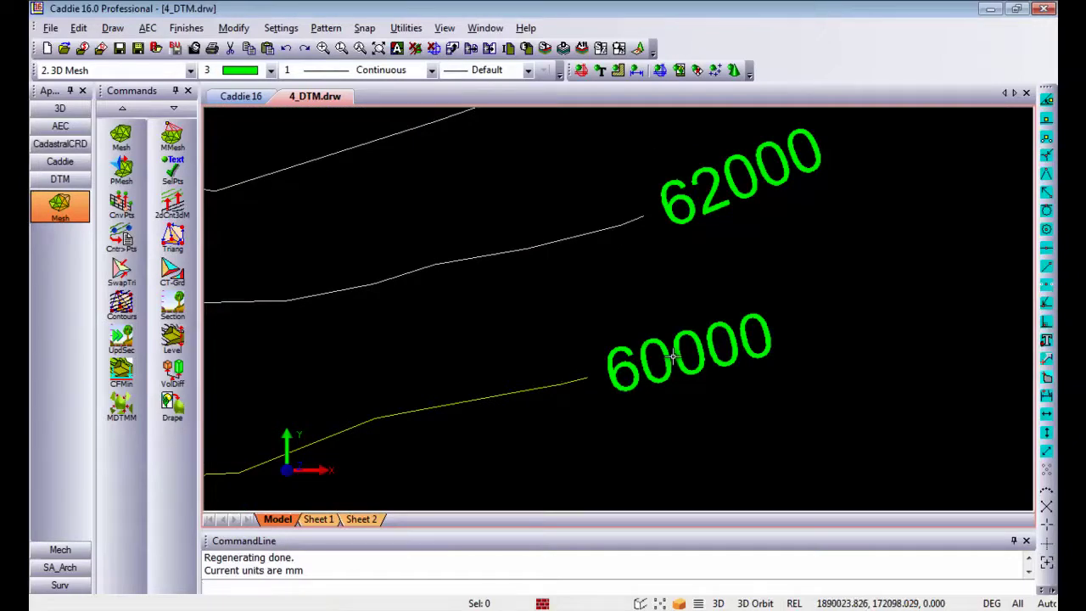
pyautogui.scroll(-5, 679, 352)
pyautogui.scroll(-3, 735, 298)
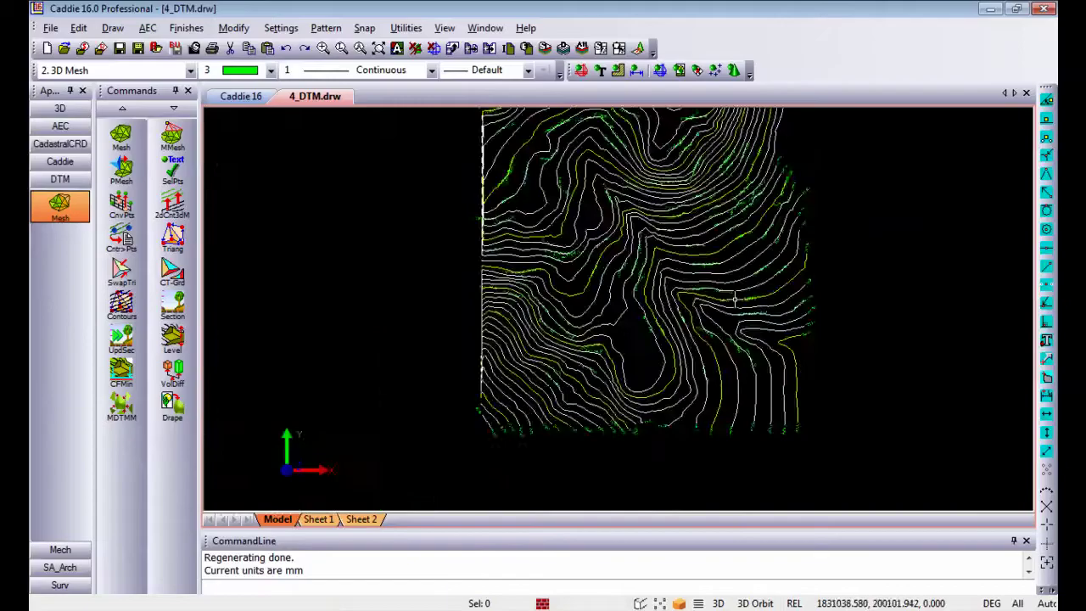
pyautogui.scroll(2, 717, 302)
pyautogui.scroll(4, 664, 203)
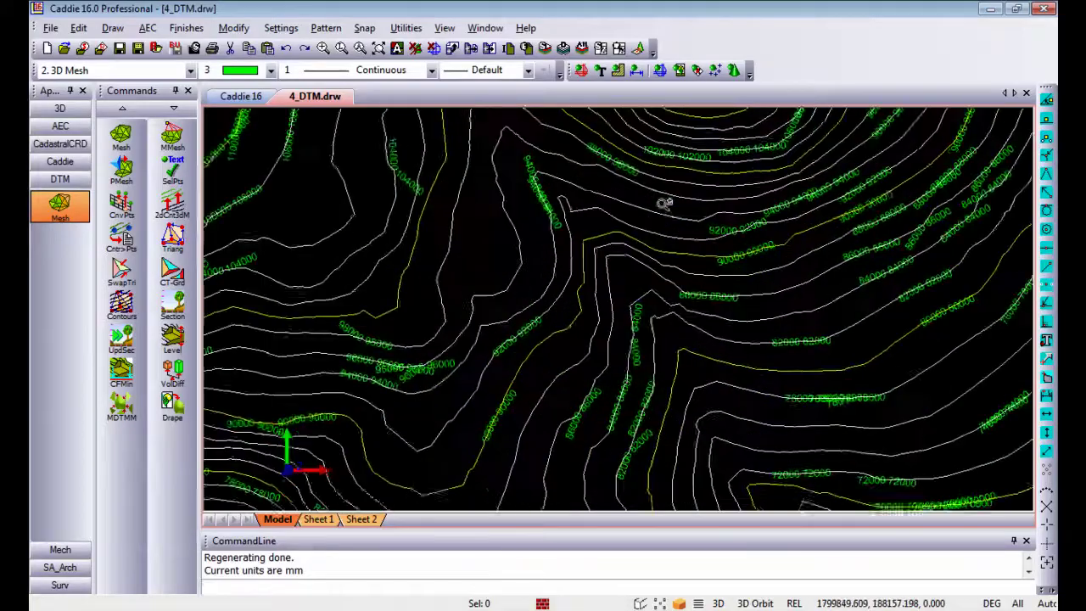
pyautogui.moveTo(665, 204)
pyautogui.keyDown('ctrl'); pyautogui.mouseDown(button='middle')
pyautogui.moveTo(679, 259)
pyautogui.moveTo(669, 376)
pyautogui.mouseUp(button='middle'); pyautogui.keyUp('ctrl')
pyautogui.moveTo(653, 254)
pyautogui.keyDown('shift'); pyautogui.mouseDown(button='middle')
pyautogui.moveTo(698, 305)
pyautogui.moveTo(775, 197)
pyautogui.moveTo(925, 246)
pyautogui.moveTo(710, 368)
pyautogui.moveTo(695, 238)
pyautogui.moveTo(667, 365)
pyautogui.mouseUp(button='middle'); pyautogui.keyUp('shift')
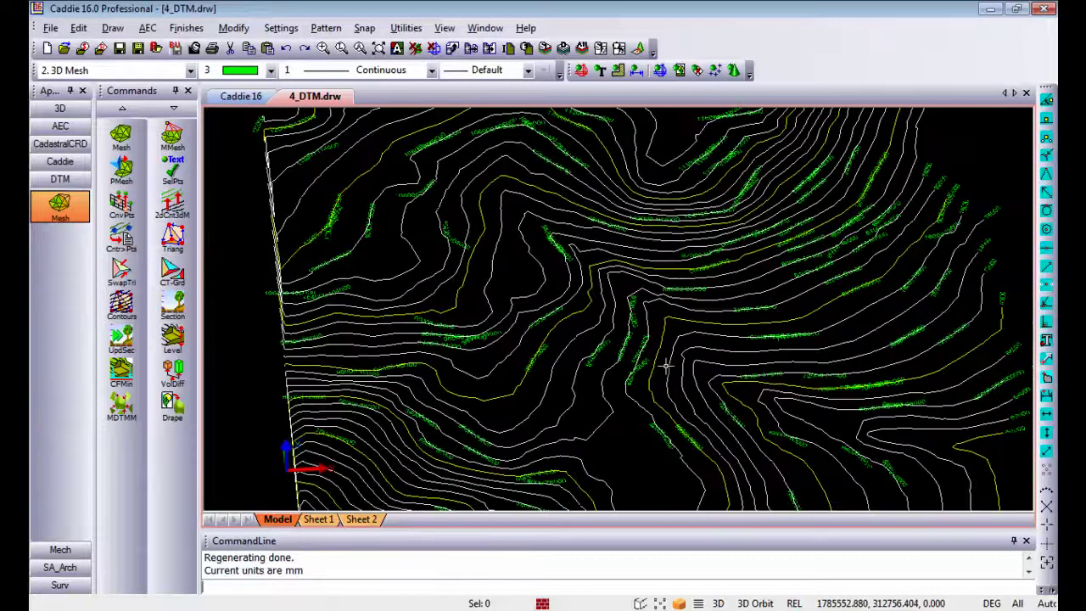
pyautogui.press('t')
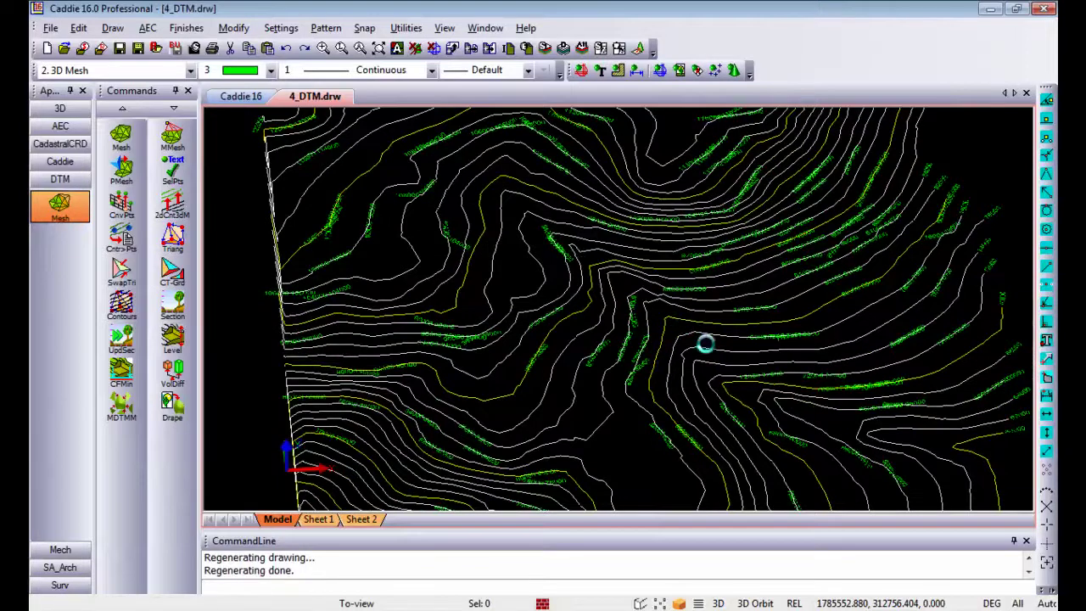
pyautogui.moveTo(732, 370)
pyautogui.mouseDown(button='middle')
pyautogui.moveTo(492, 257)
pyautogui.moveTo(425, 249)
pyautogui.mouseUp(button='middle')
pyautogui.scroll(5, 643, 307)
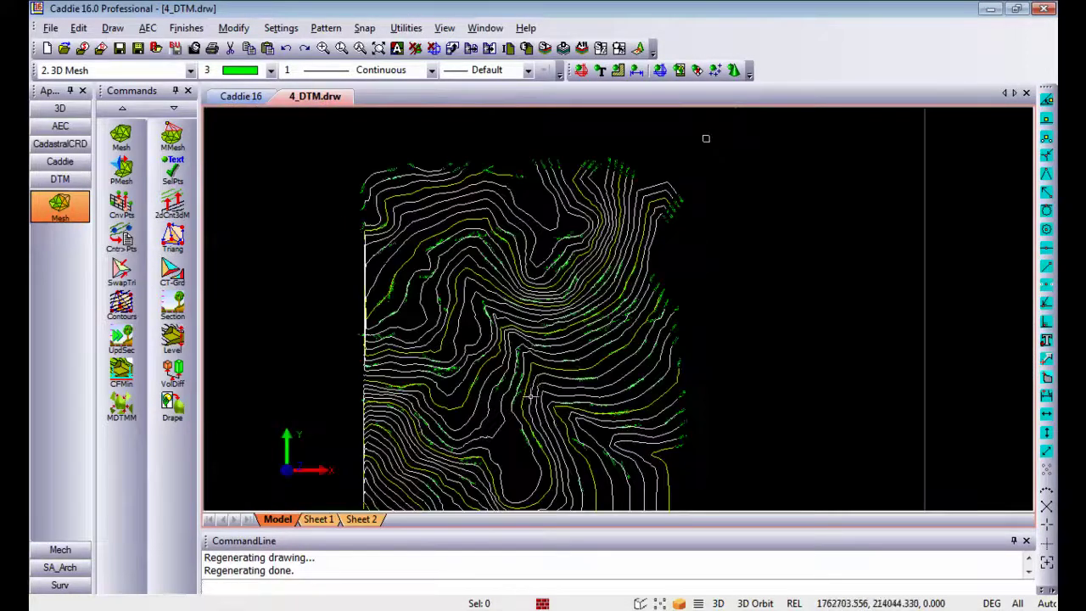
pyautogui.moveTo(550, 342)
pyautogui.mouseDown(button='middle')
pyautogui.moveTo(582, 293)
pyautogui.moveTo(588, 327)
pyautogui.mouseUp(button='middle')
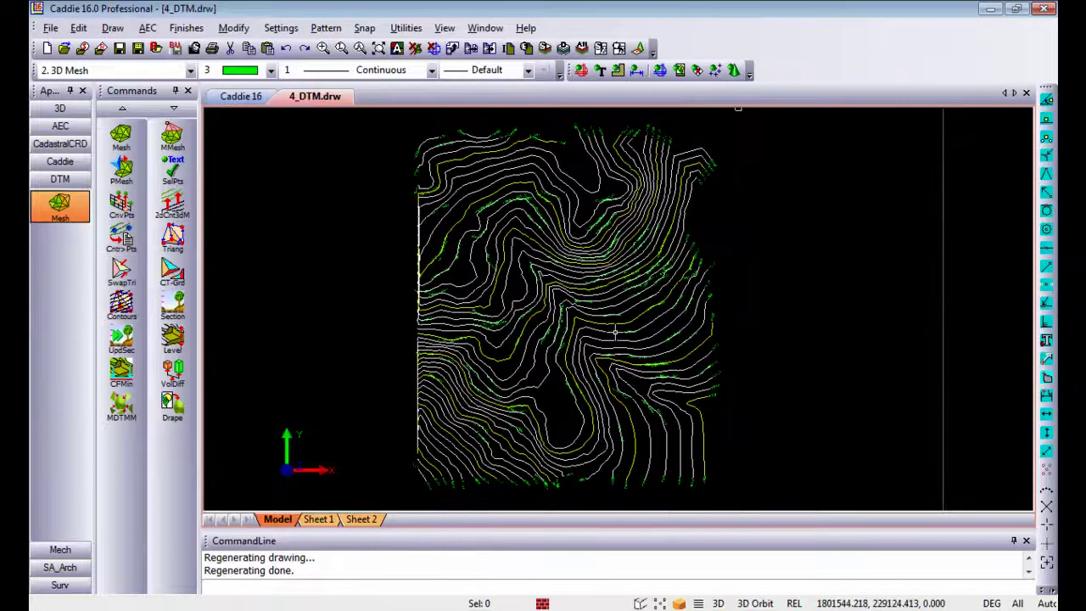
# Start the automatic 2D-to-3D contour conversion with rectangle selection and a text search radius of 1000
pyautogui.click(192, 210)
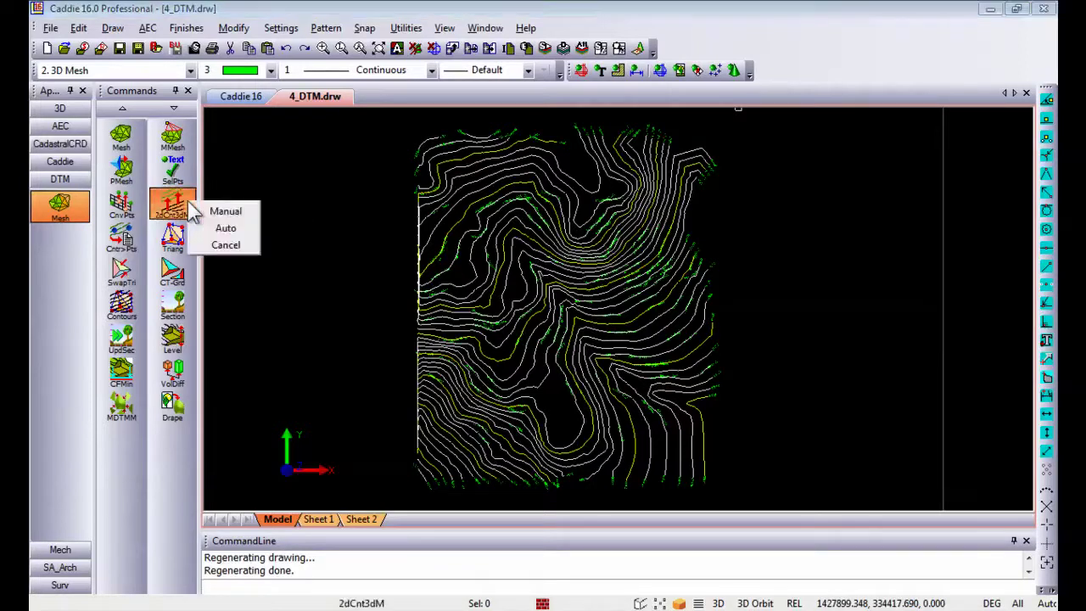
pyautogui.click(227, 233)
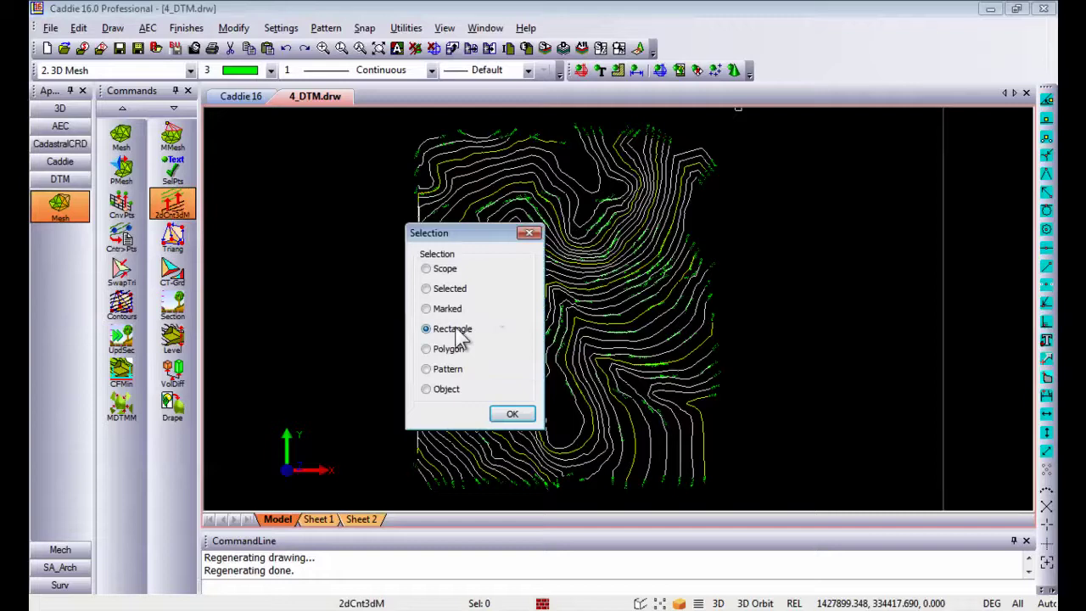
pyautogui.click(510, 413)
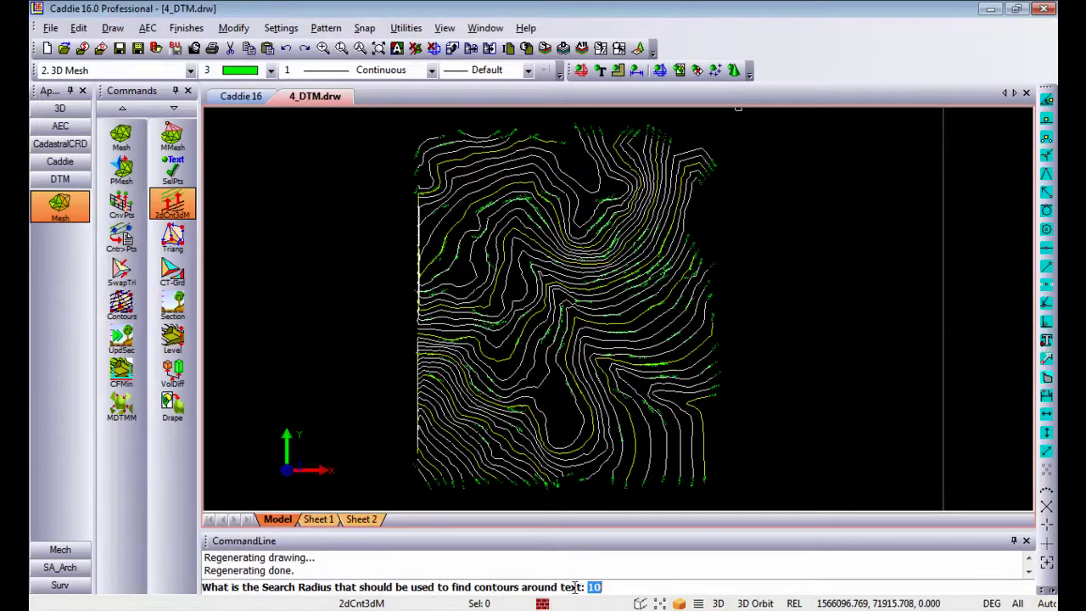
pyautogui.scroll(5, 522, 392)
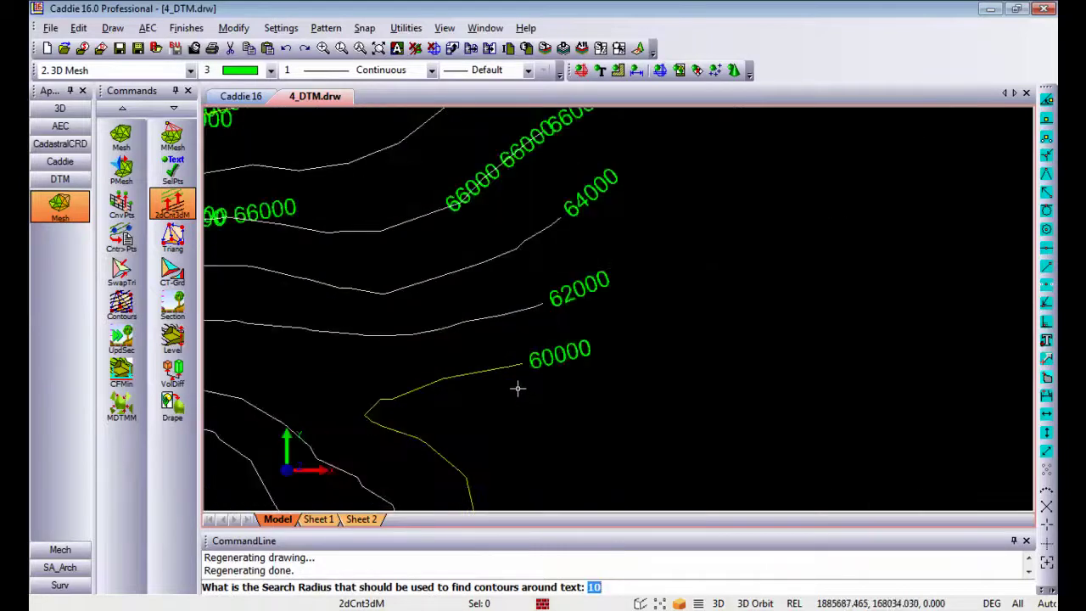
pyautogui.scroll(3, 517, 388)
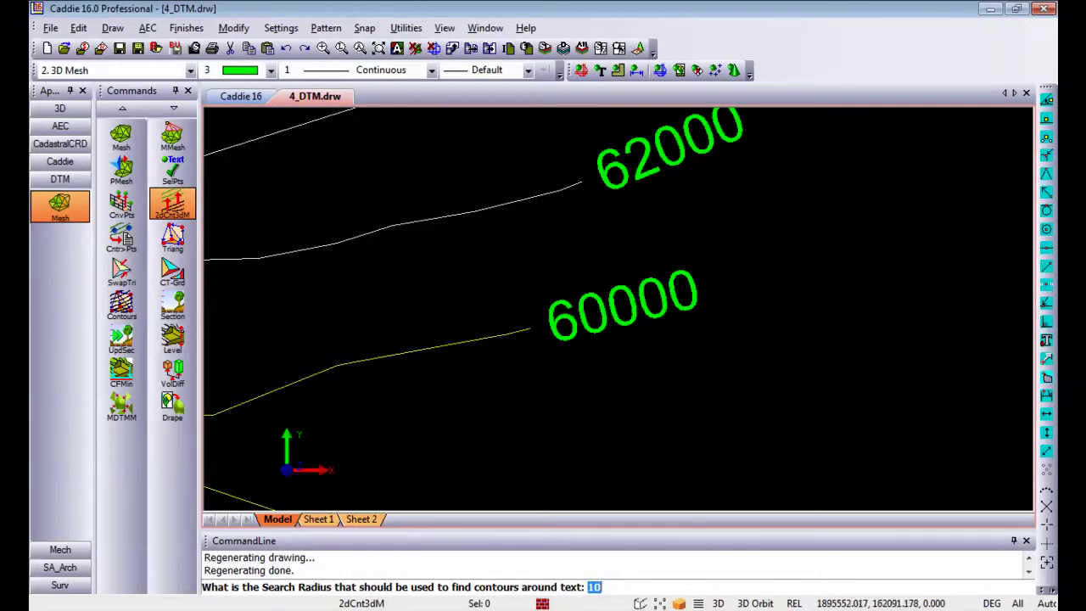
pyautogui.scroll(-10, 718, 364)
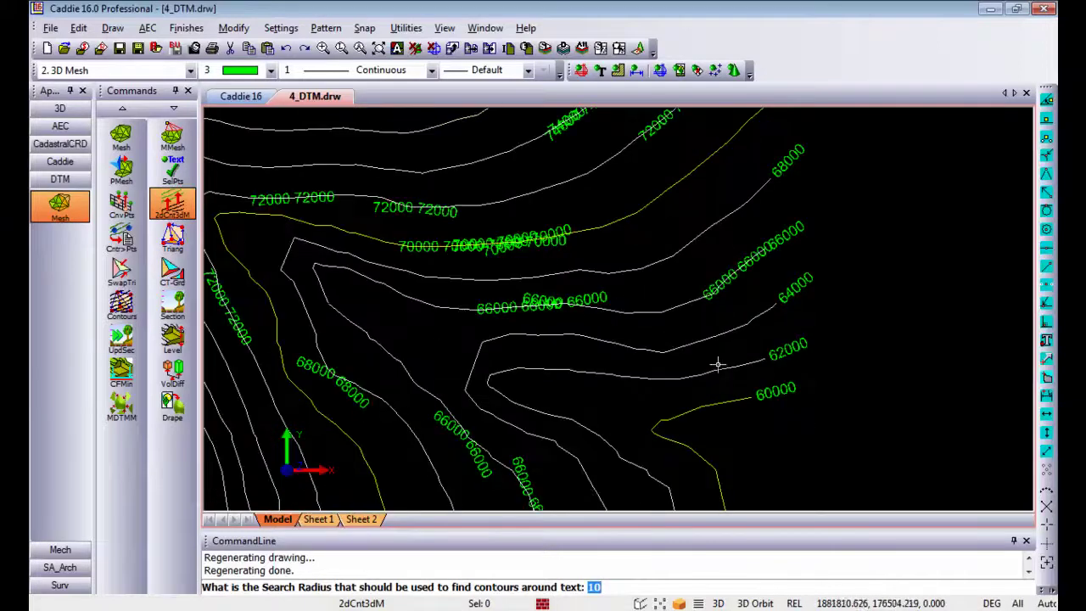
pyautogui.moveTo(613, 313); pyautogui.dragTo(630, 348, button='middle')
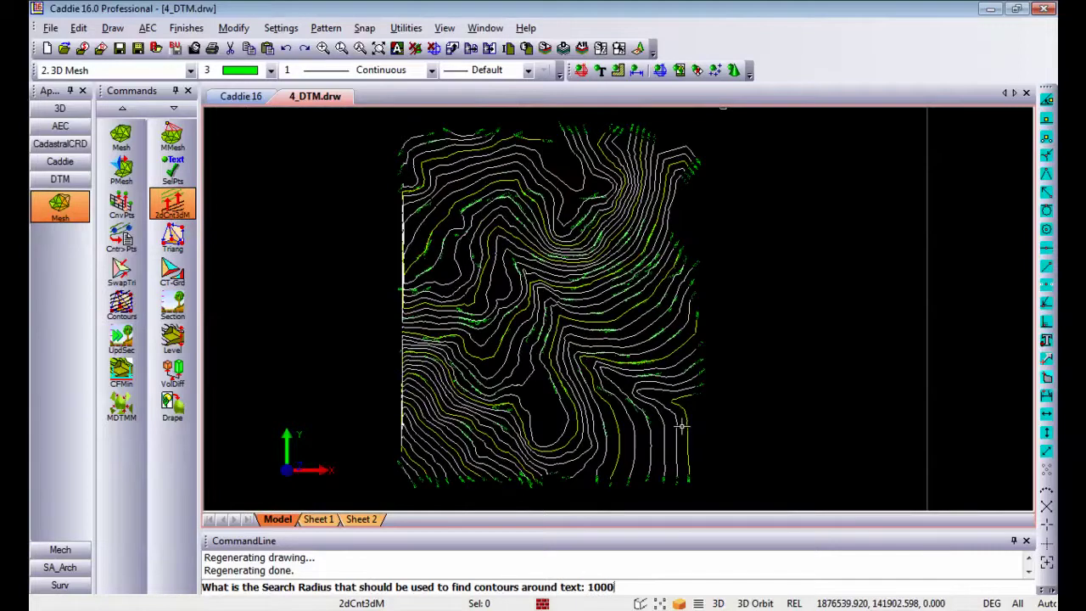
pyautogui.press('Return')
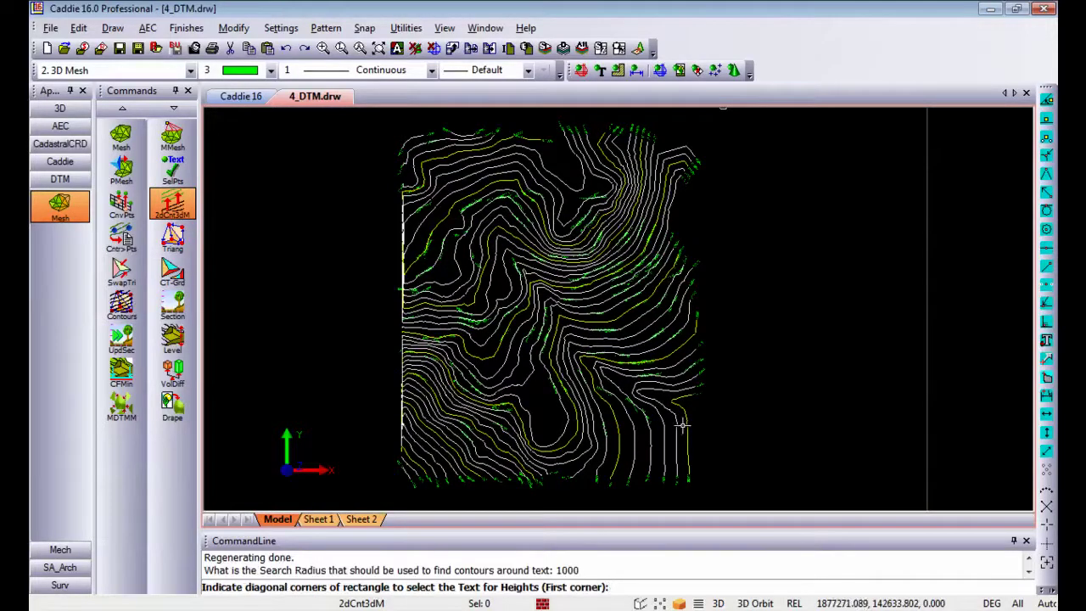
# Enclose the whole contour plan in the selection rectangle for height texts to convert its contours to 3D
pyautogui.middleClick(591, 382)
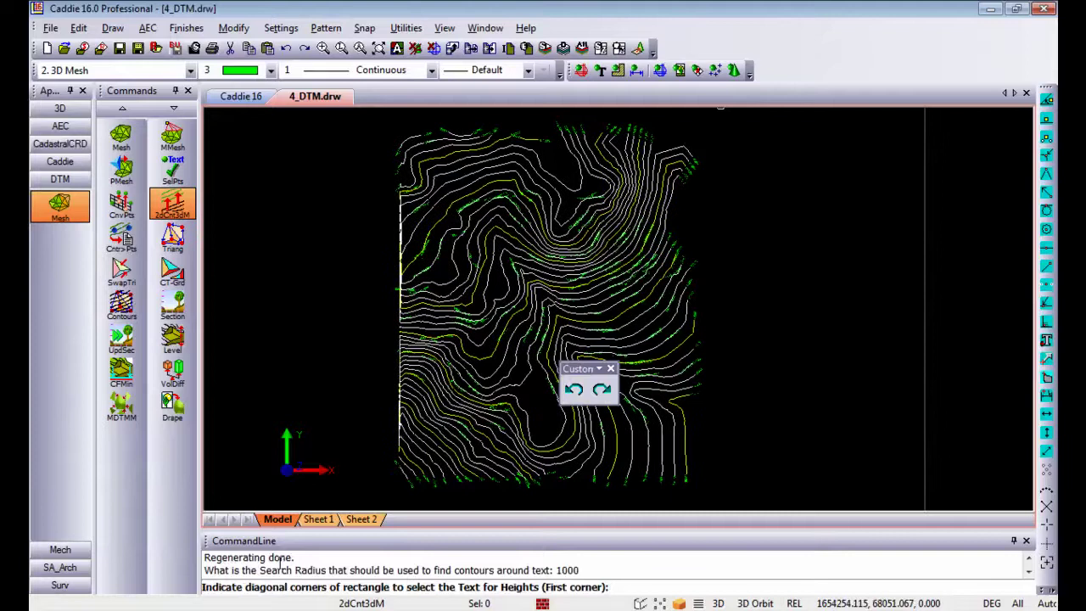
pyautogui.moveTo(484, 422); pyautogui.dragTo(487, 422, button='middle')
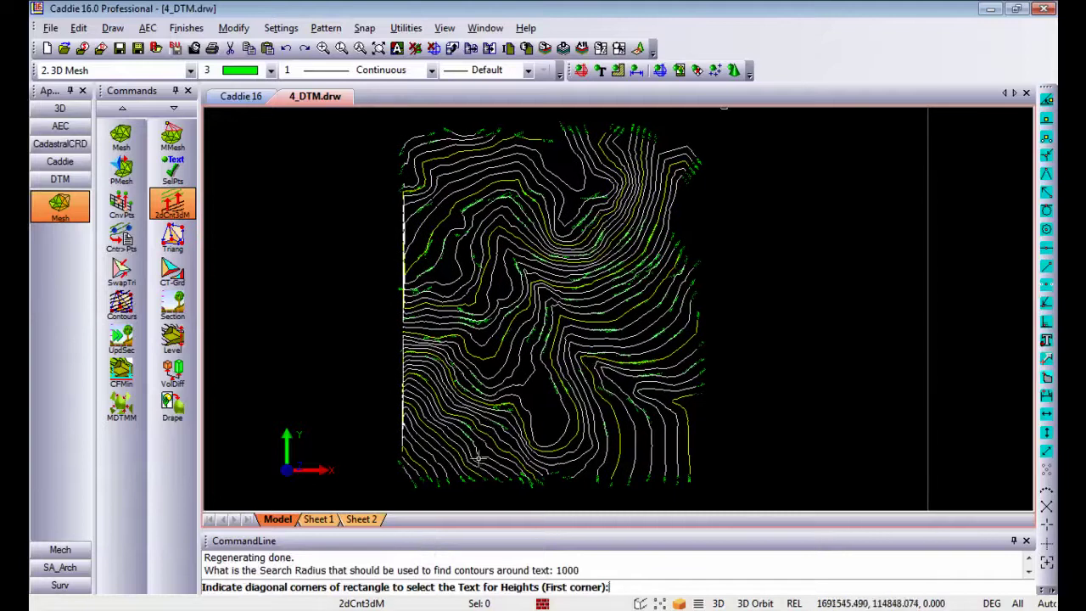
pyautogui.click(370, 498)
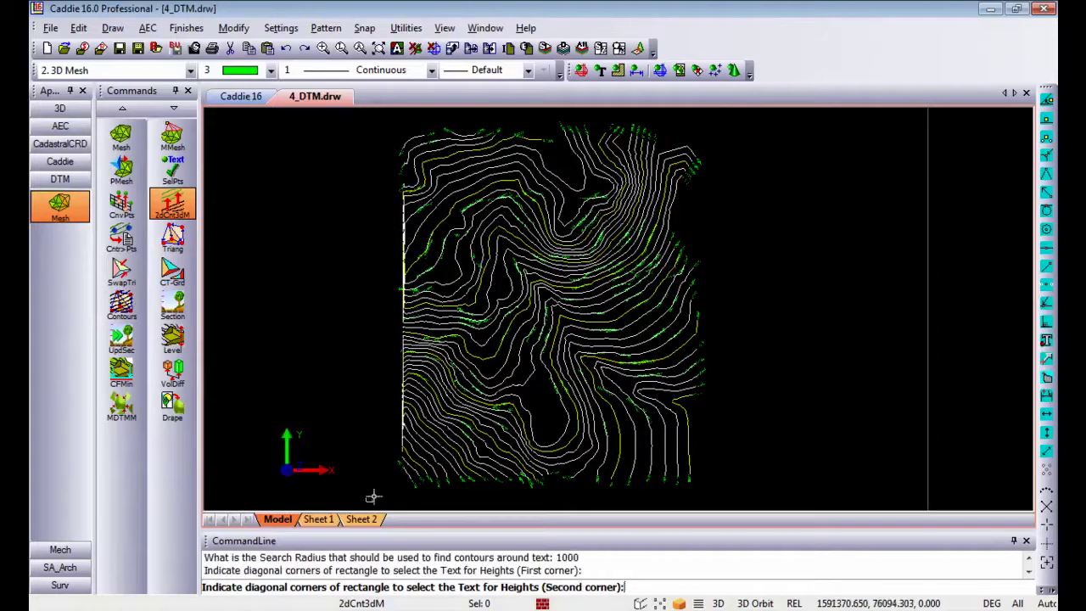
pyautogui.click(750, 116)
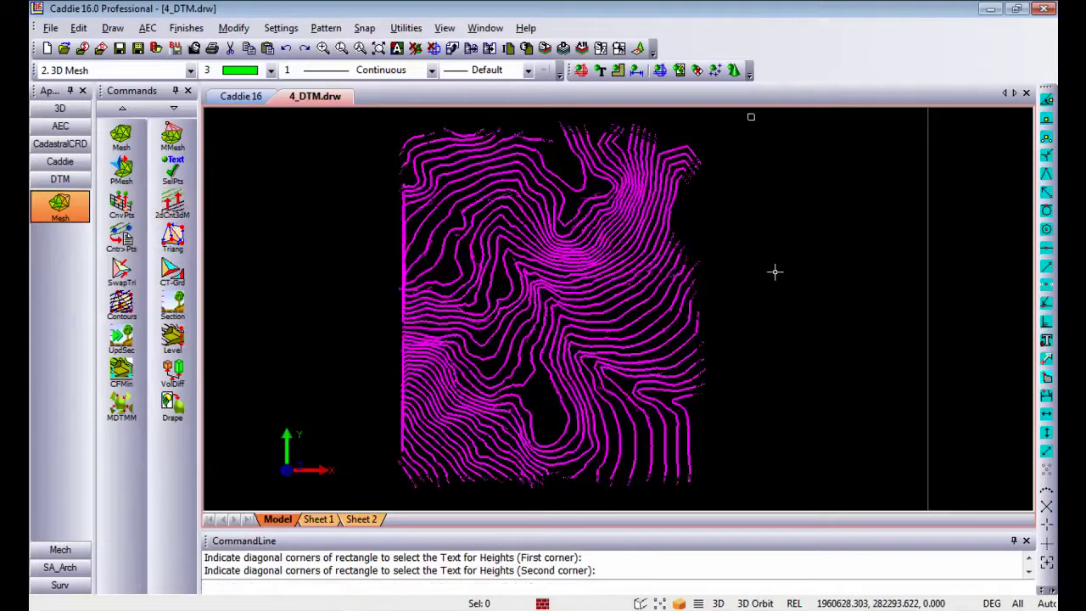
pyautogui.moveTo(759, 264); pyautogui.dragTo(780, 273, button='middle')
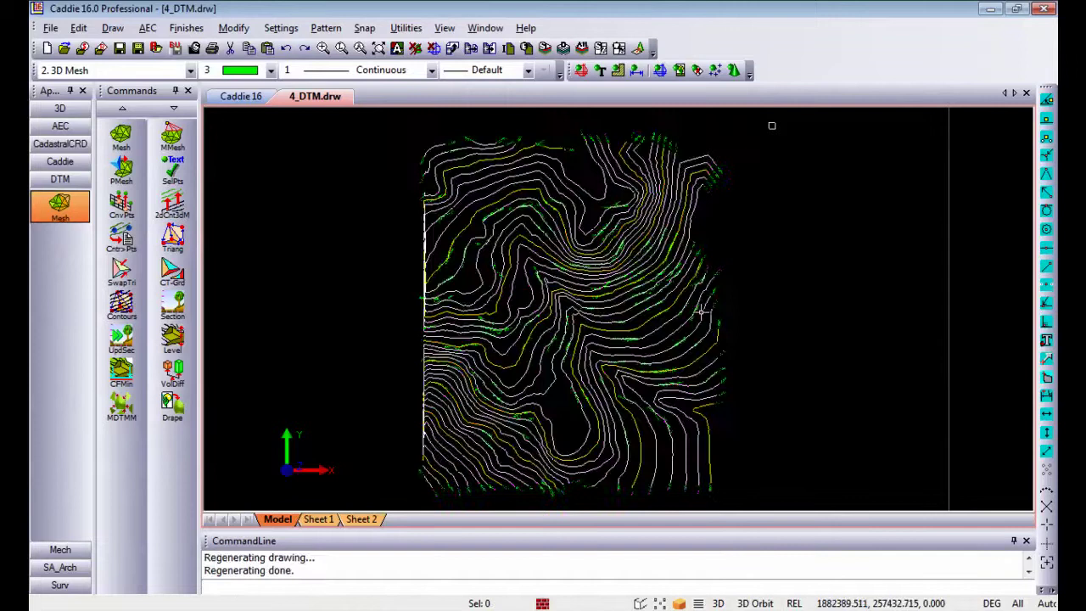
pyautogui.moveTo(538, 451)
pyautogui.keyDown('shift'); pyautogui.mouseDown(button='middle')
pyautogui.moveTo(540, 228)
pyautogui.moveTo(572, 348)
pyautogui.moveTo(797, 415)
pyautogui.moveTo(779, 256)
pyautogui.moveTo(668, 412)
pyautogui.moveTo(664, 487)
pyautogui.moveTo(952, 459)
pyautogui.moveTo(930, 317)
pyautogui.moveTo(879, 487)
pyautogui.moveTo(738, 455)
pyautogui.moveTo(797, 348)
pyautogui.moveTo(797, 357)
pyautogui.mouseUp(button='middle'); pyautogui.keyUp('shift')
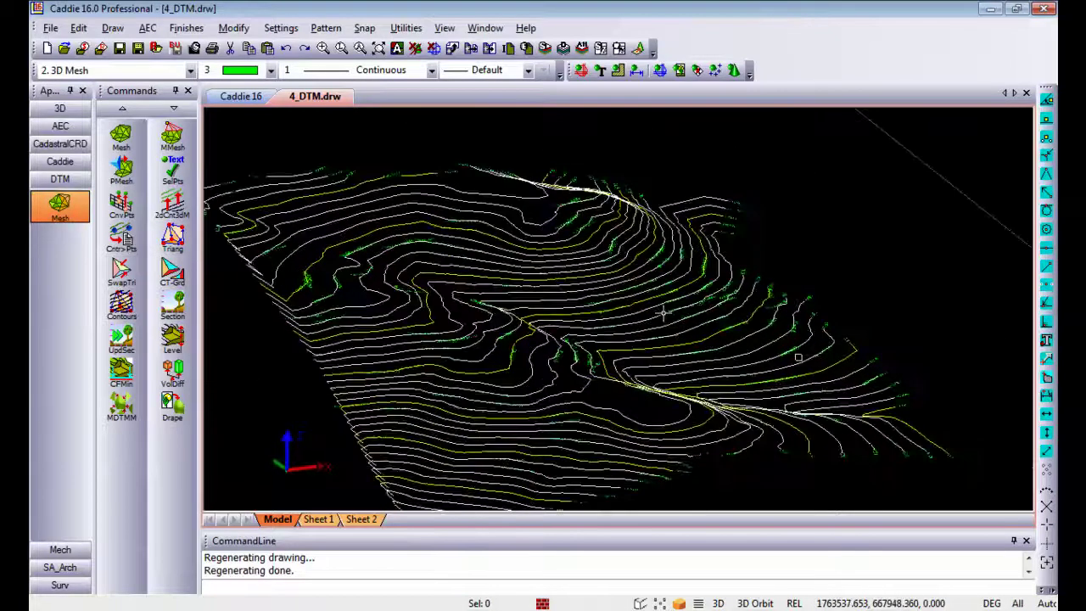
pyautogui.keyDown('shift'); pyautogui.moveTo(663, 313); pyautogui.dragTo(683, 297, button='middle'); pyautogui.keyUp('shift')
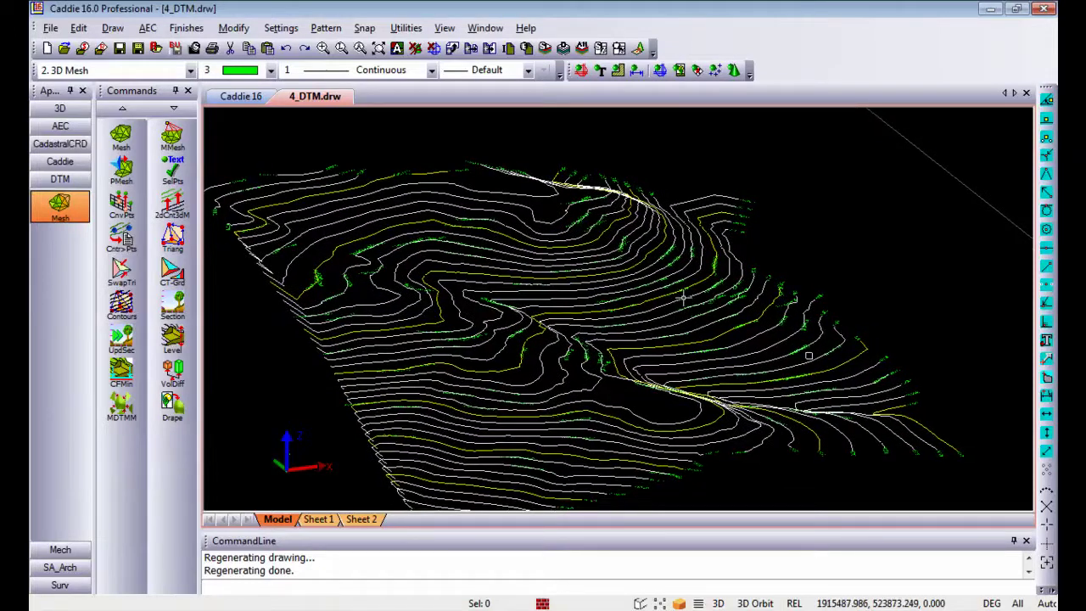
# Start a volume difference calculation and enclose the upper-left terrain mesh in a four-point polygon as the first DTM
pyautogui.scroll(4, 653, 280)
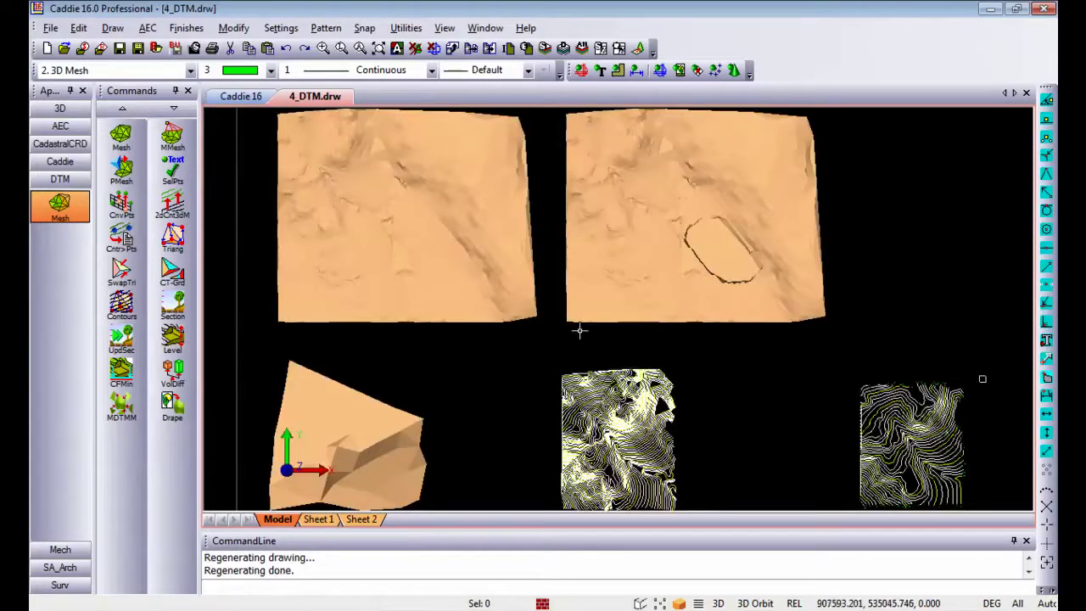
pyautogui.moveTo(570, 318)
pyautogui.mouseDown(button='middle')
pyautogui.moveTo(557, 324)
pyautogui.moveTo(582, 373)
pyautogui.mouseUp(button='middle')
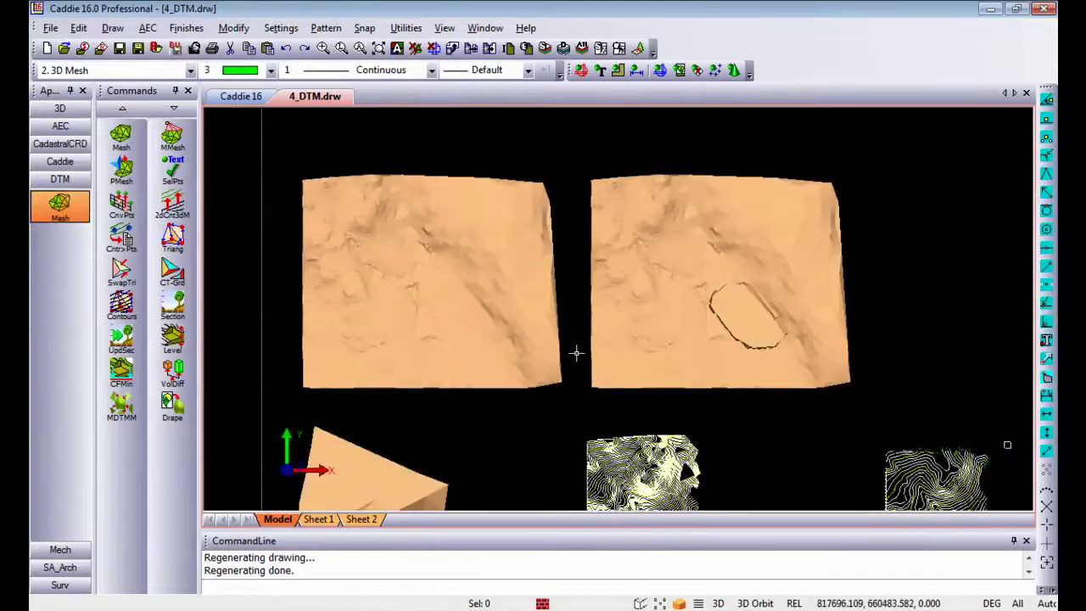
pyautogui.click(185, 368)
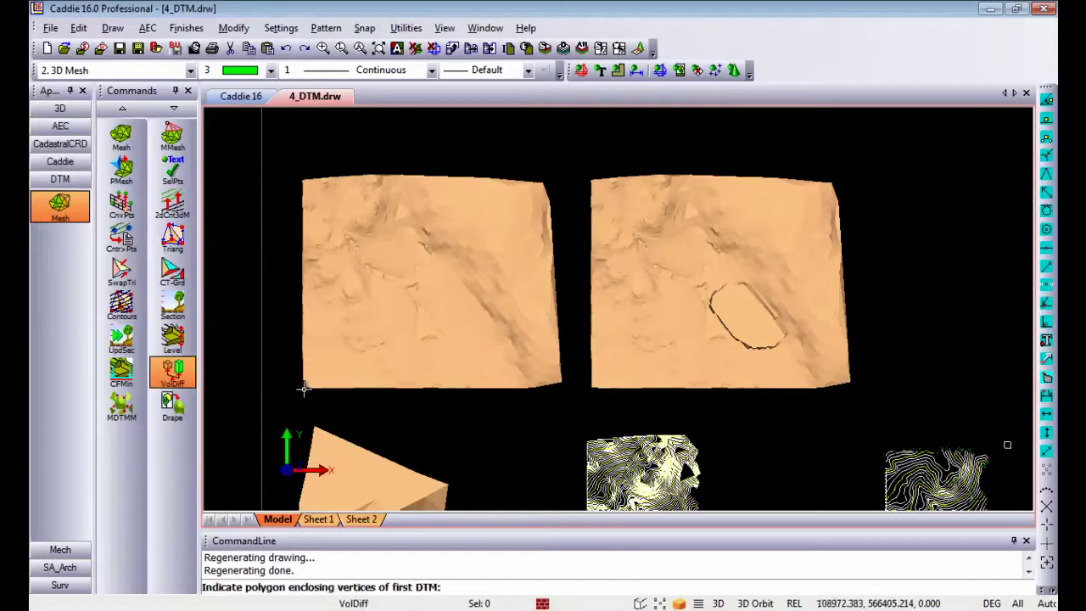
pyautogui.click(280, 403)
pyautogui.click(277, 156)
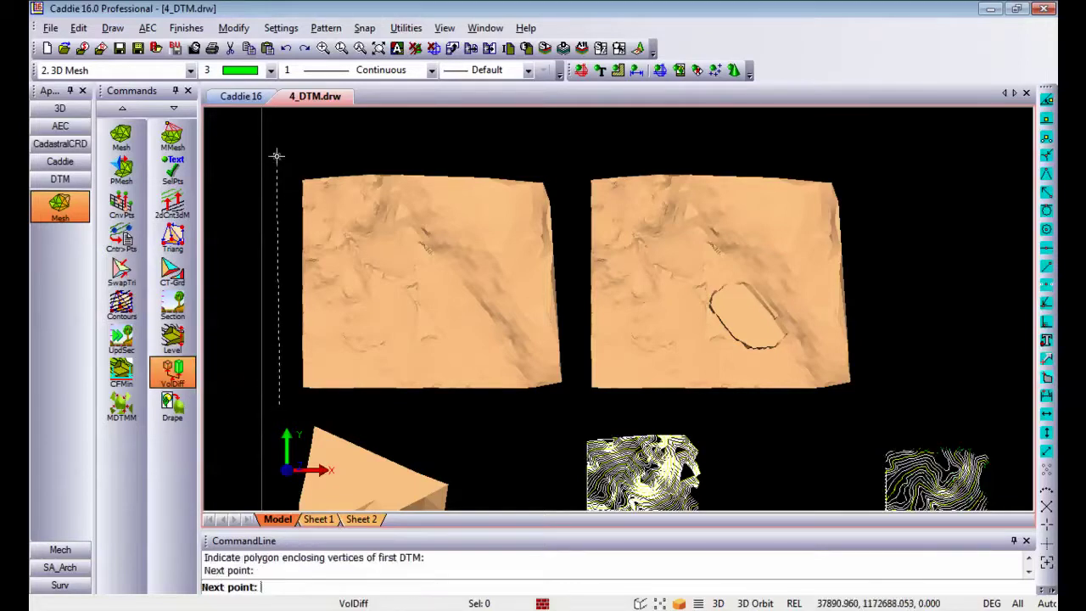
pyautogui.click(567, 156)
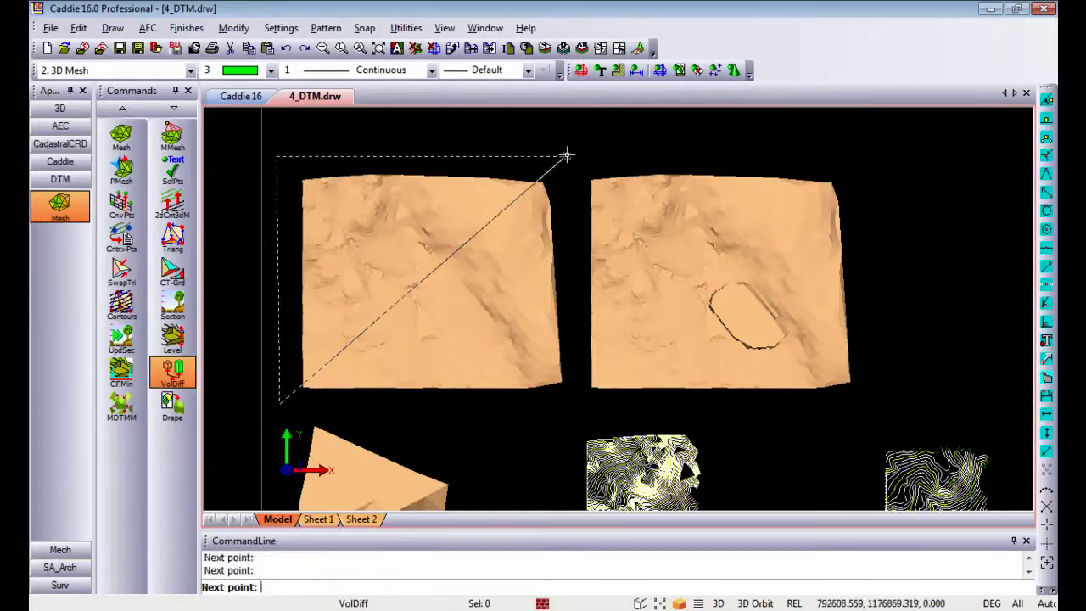
pyautogui.click(576, 407)
pyautogui.rightClick(560, 387)
pyautogui.click(613, 466)
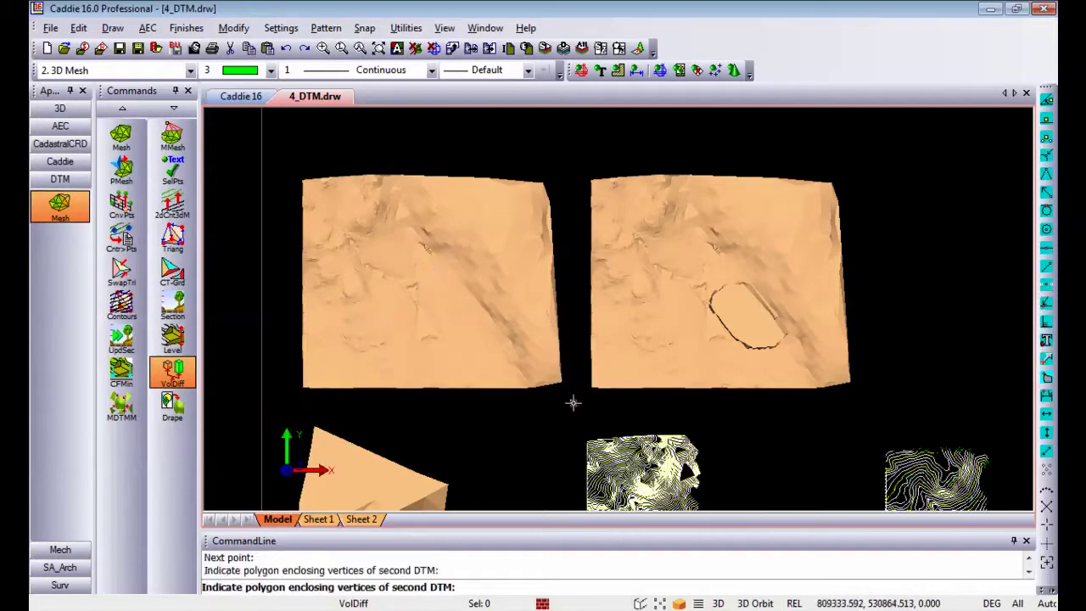
# Enclose the terrain mesh with the oval area in a four-point polygon as the second DTM and calculate the volume difference
pyautogui.click(573, 402)
pyautogui.click(573, 155)
pyautogui.click(864, 154)
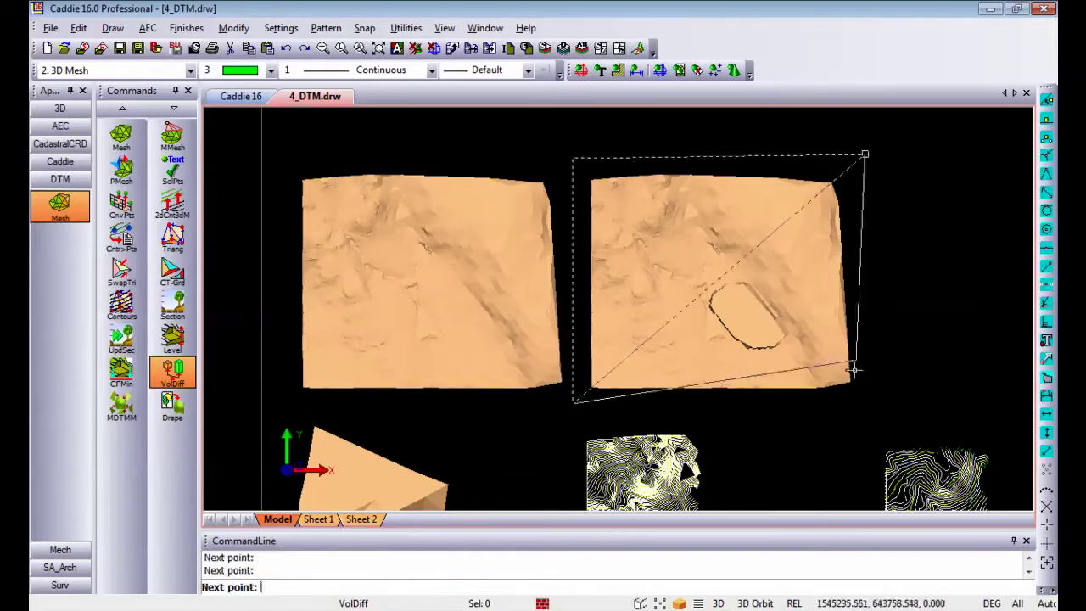
pyautogui.click(871, 405)
pyautogui.rightClick(883, 329)
pyautogui.click(924, 407)
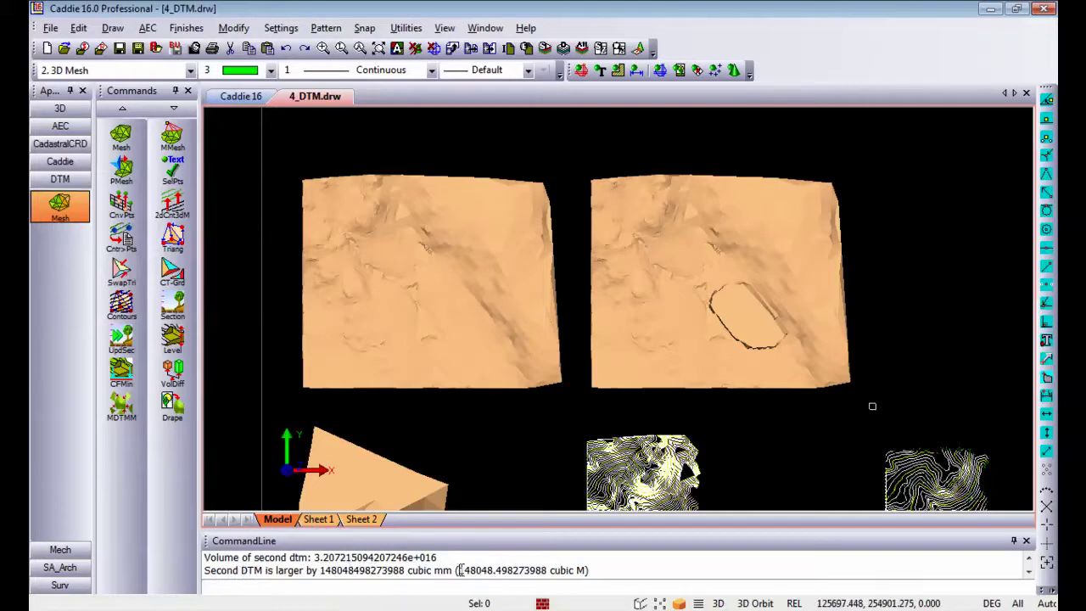
# Read the volume difference in cubic metres and examine the oval area on the second terrain mesh
pyautogui.moveTo(459, 570); pyautogui.dragTo(585, 567)
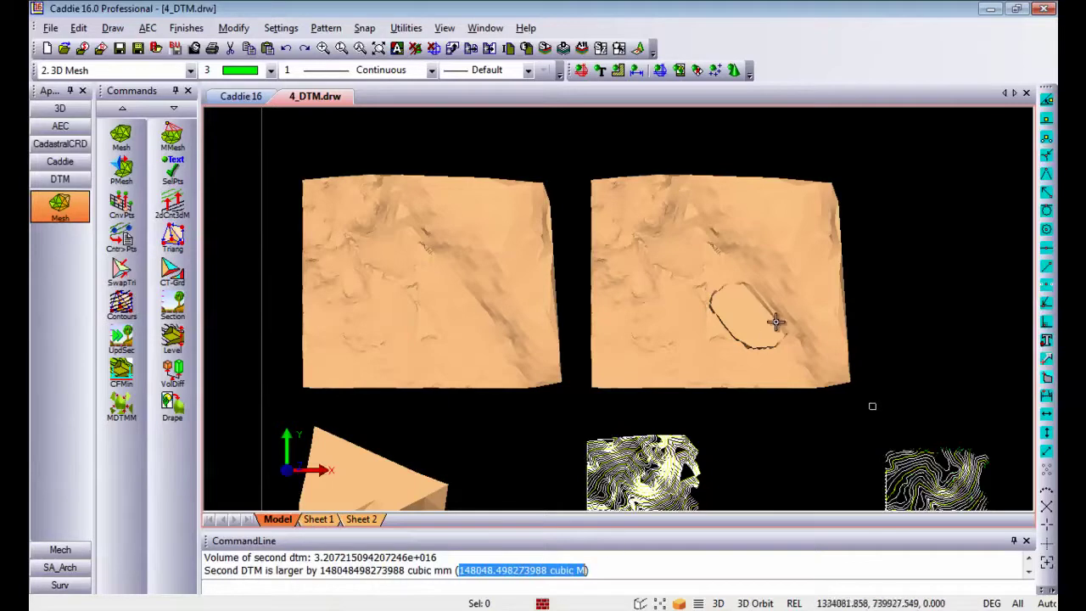
pyautogui.scroll(5, 775, 318)
pyautogui.scroll(2, 767, 332)
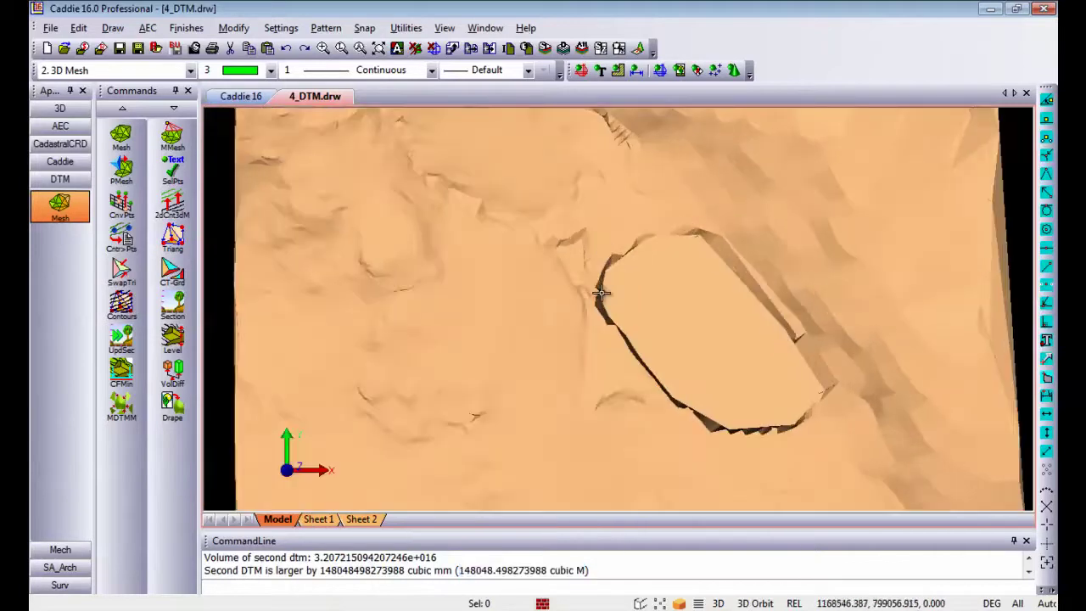
# Examine the raised oval platform on the second terrain mesh from a low 3D angle, including its side slopes
pyautogui.scroll(-3, 693, 344)
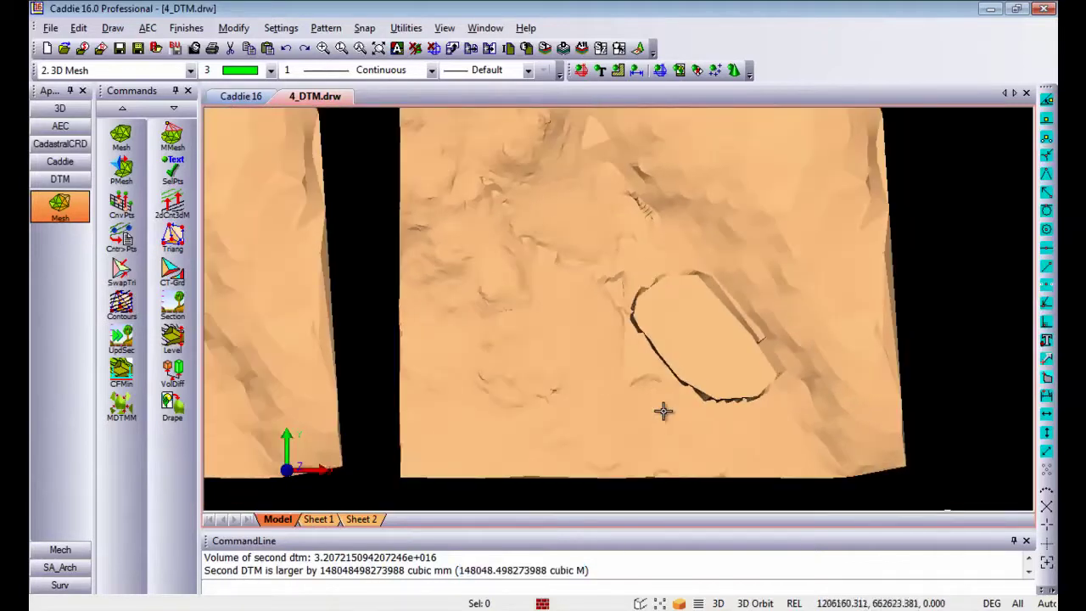
pyautogui.moveTo(664, 413); pyautogui.dragTo(639, 130, button='middle')
pyautogui.moveTo(670, 382); pyautogui.dragTo(714, 169, button='middle')
pyautogui.scroll(6, 713, 357)
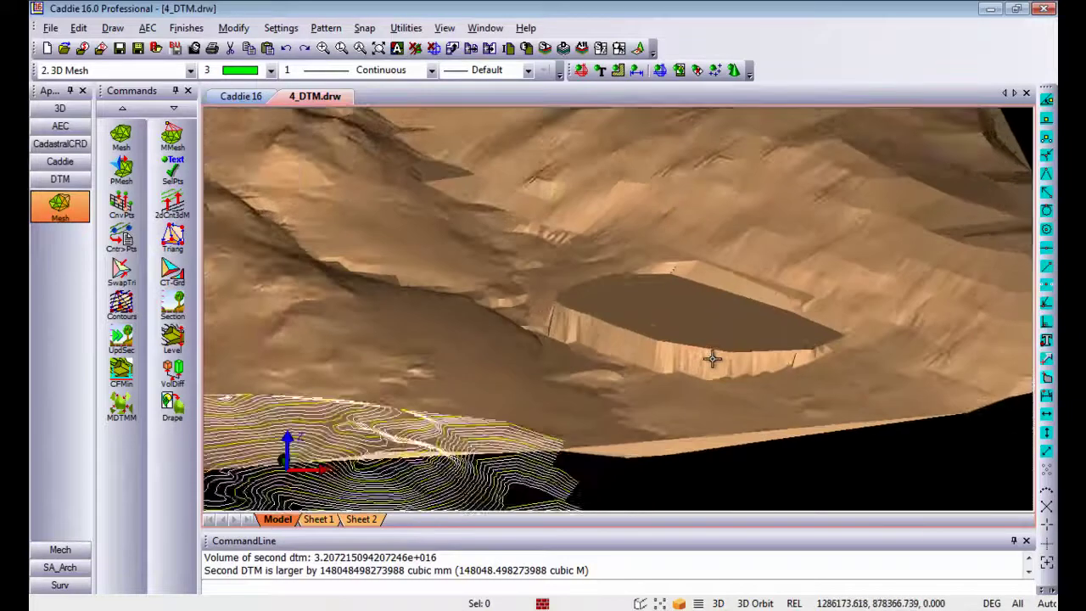
pyautogui.moveTo(707, 365); pyautogui.dragTo(577, 389, button='middle')
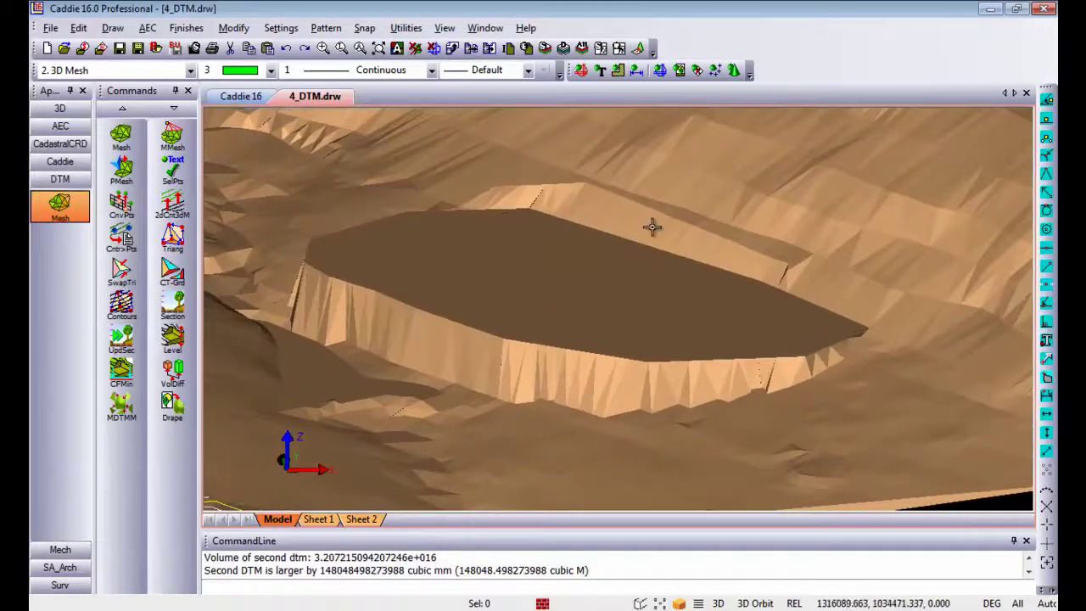
pyautogui.moveTo(650, 225); pyautogui.dragTo(642, 298)
pyautogui.press('t')
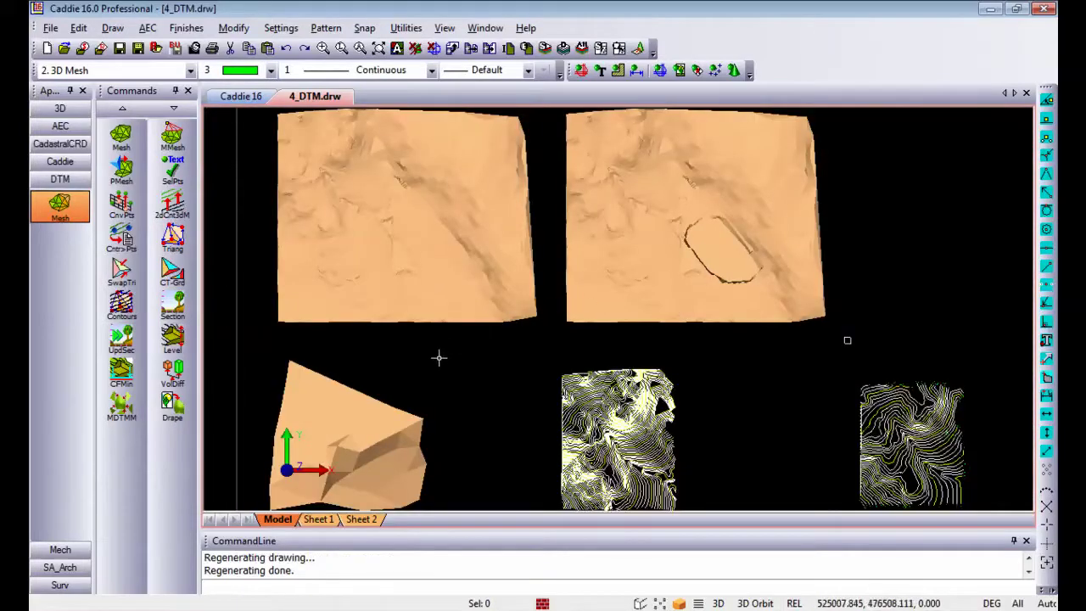
# Inspect the small faceted mesh in 3D for wrongly oriented triangles along its ridge
pyautogui.moveTo(462, 333); pyautogui.dragTo(647, 220, button='middle')
pyautogui.scroll(6, 538, 358)
pyautogui.keyDown('shift'); pyautogui.moveTo(519, 410); pyautogui.dragTo(641, 158, button='middle'); pyautogui.keyUp('shift')
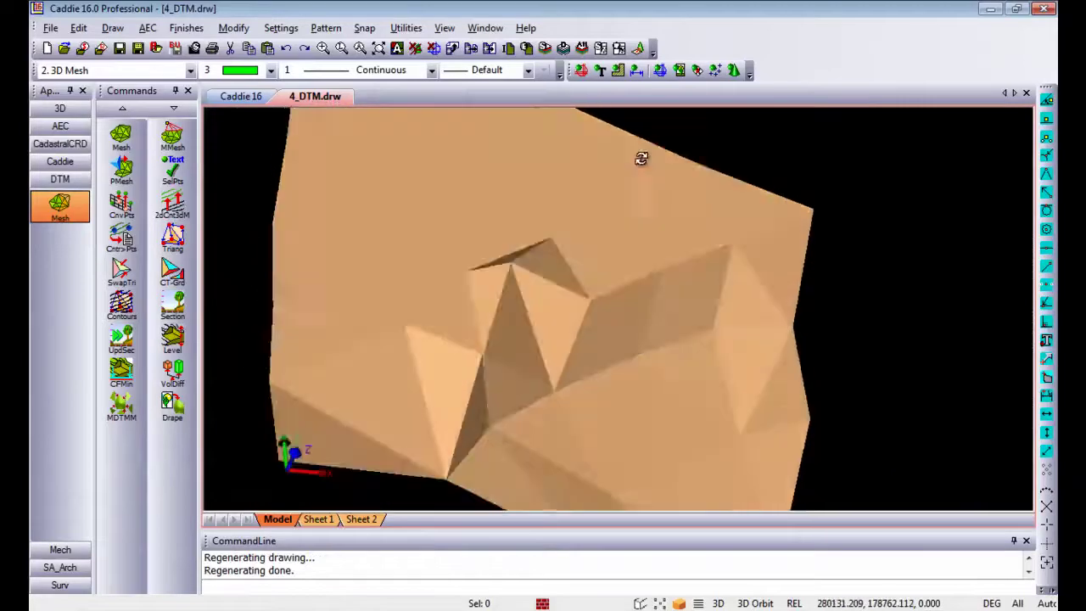
pyautogui.moveTo(641, 158); pyautogui.dragTo(603, 255)
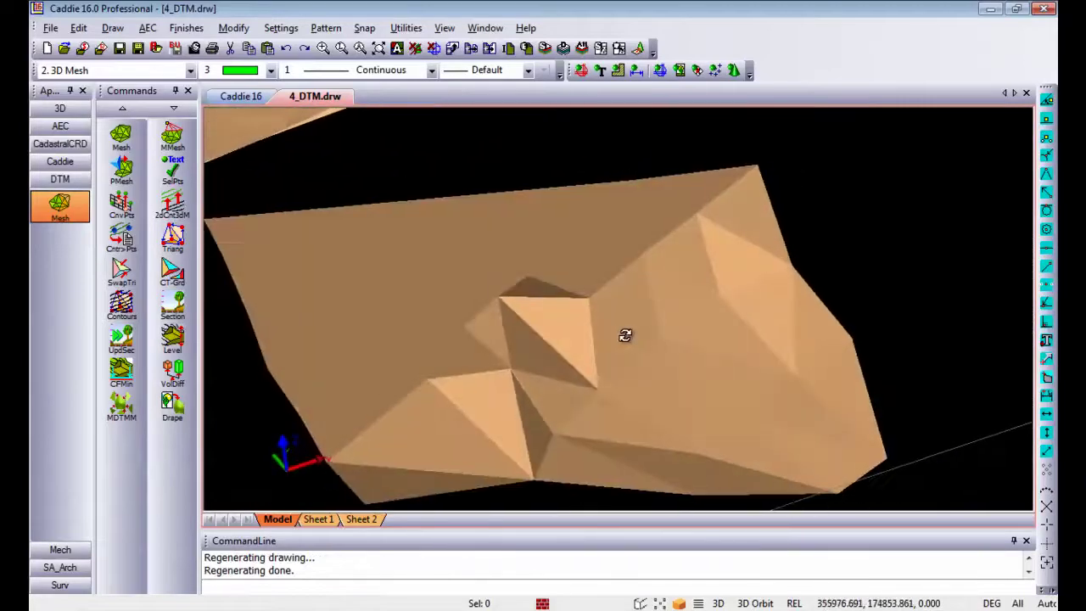
pyautogui.moveTo(624, 335); pyautogui.dragTo(637, 332)
pyautogui.scroll(3, 644, 361)
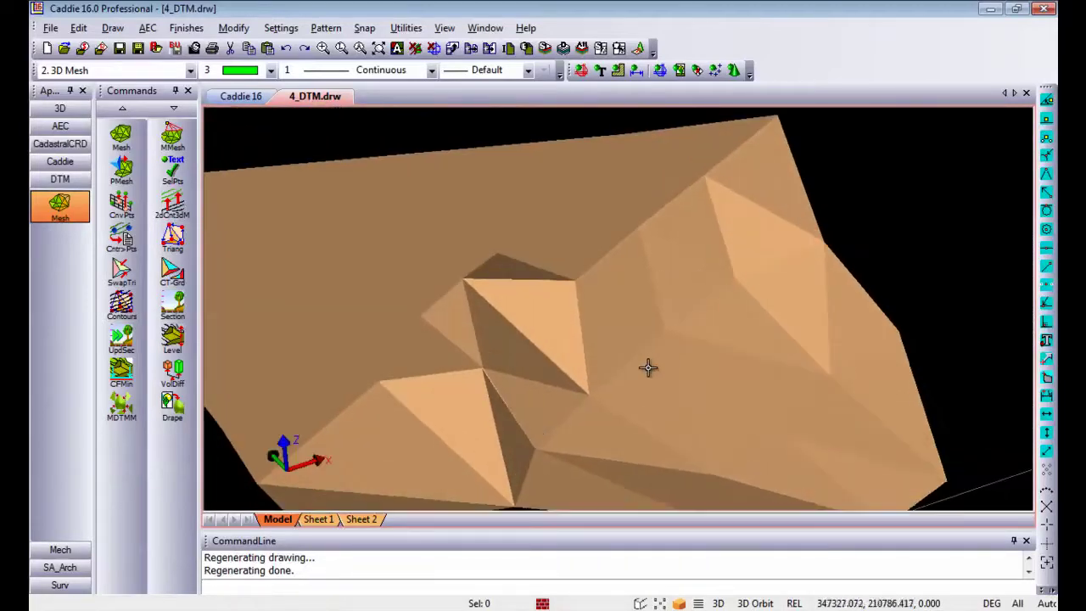
pyautogui.scroll(-2, 628, 314)
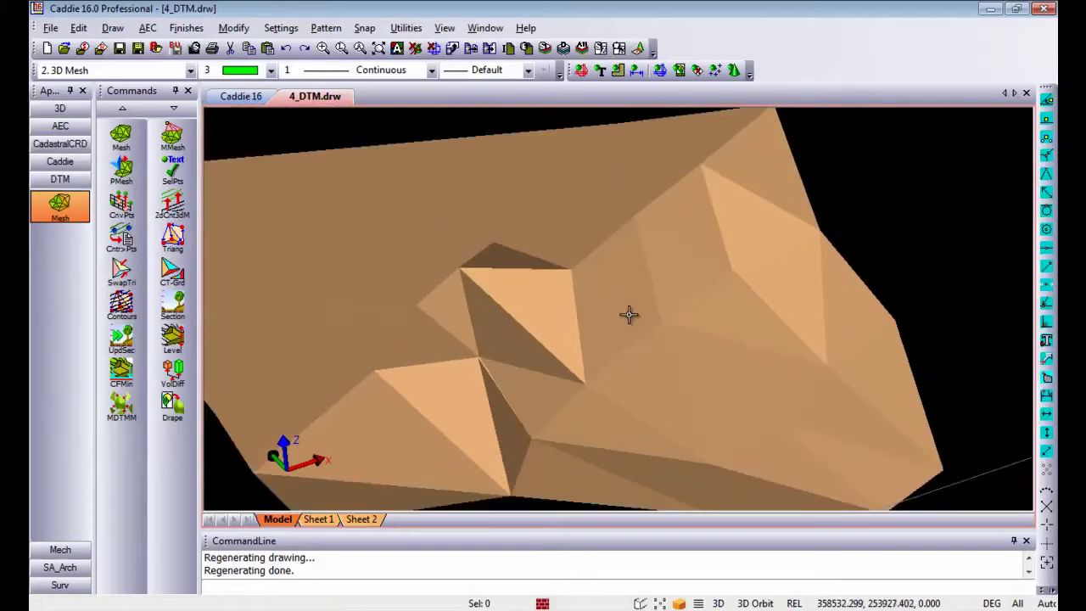
pyautogui.moveTo(629, 315); pyautogui.dragTo(620, 286, button='middle')
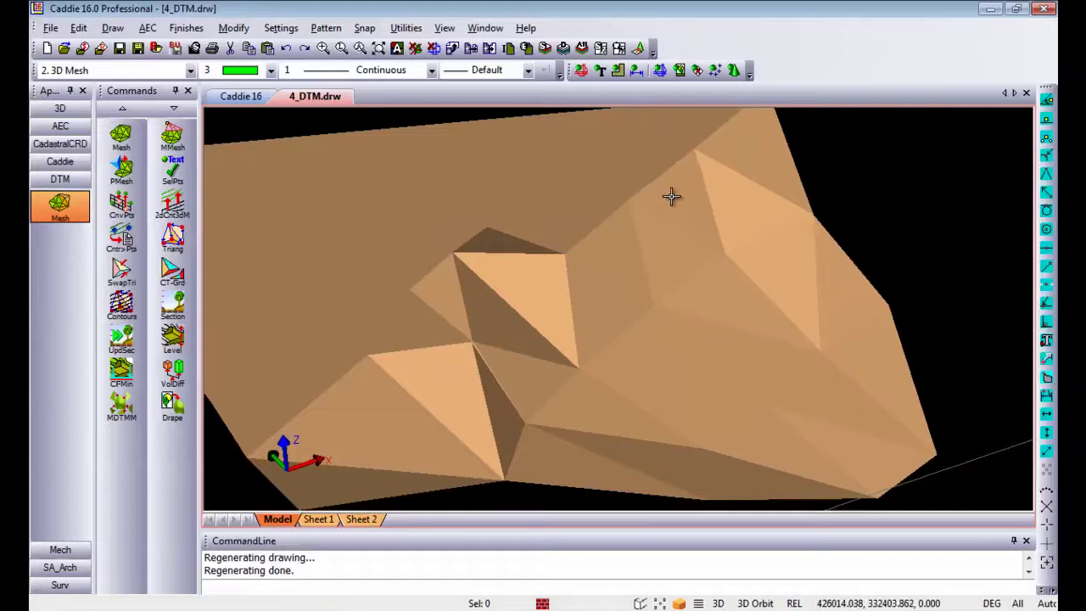
pyautogui.scroll(2, 498, 306)
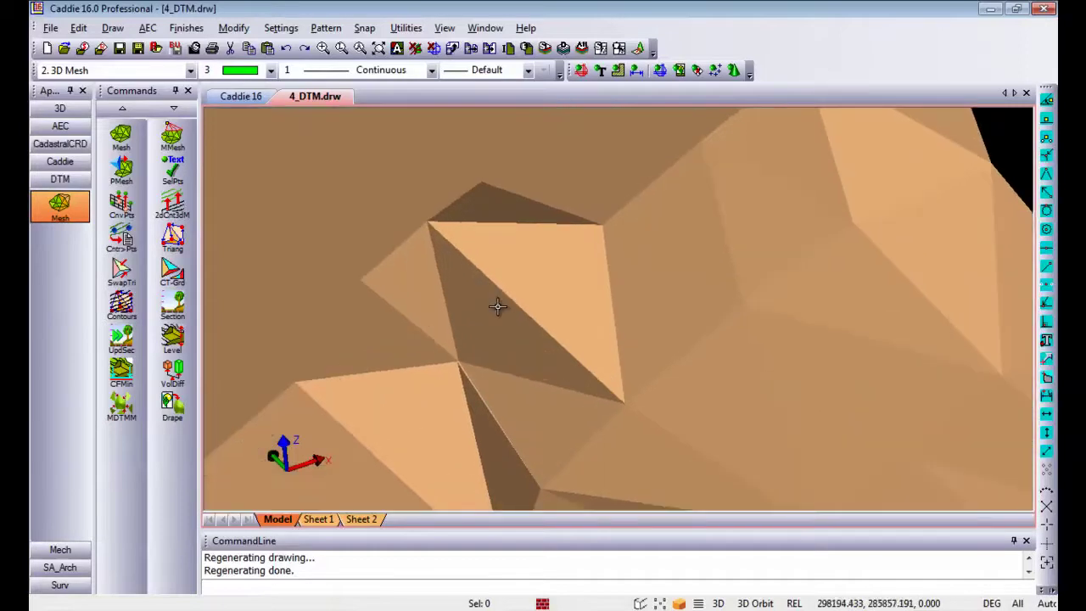
pyautogui.scroll(-1, 499, 307)
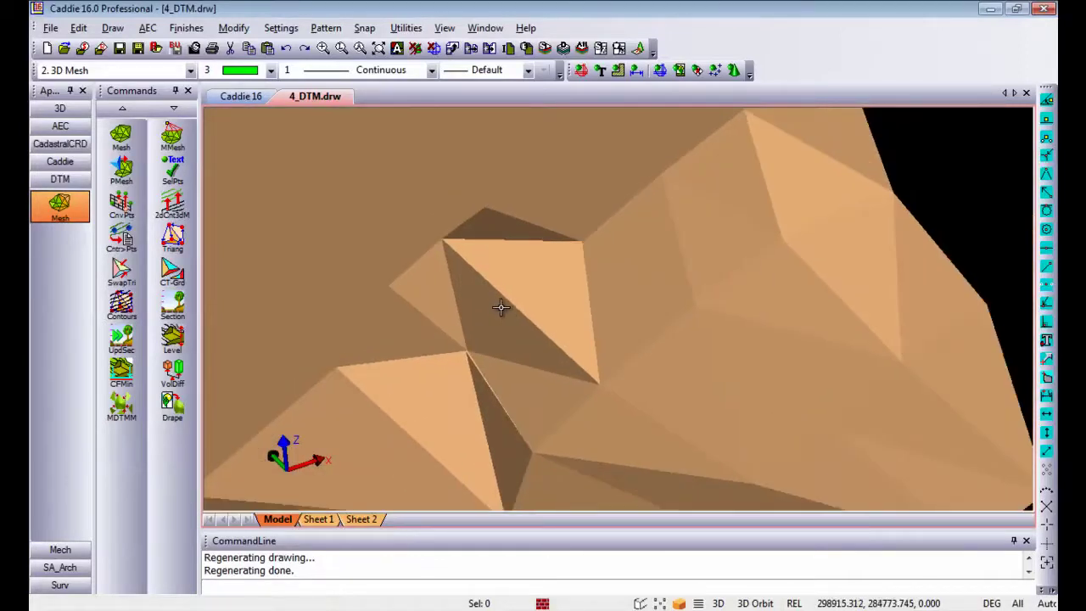
pyautogui.moveTo(509, 321)
pyautogui.mouseDown(button='middle')
pyautogui.moveTo(535, 299)
pyautogui.moveTo(449, 299)
pyautogui.moveTo(502, 340)
pyautogui.mouseUp(button='middle')
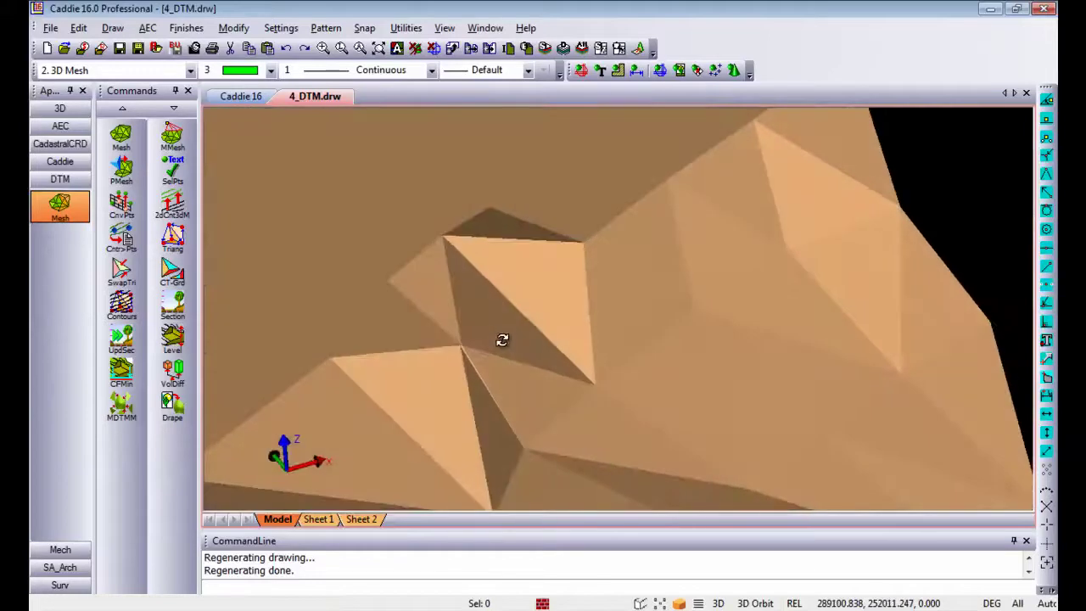
pyautogui.scroll(2, 497, 309)
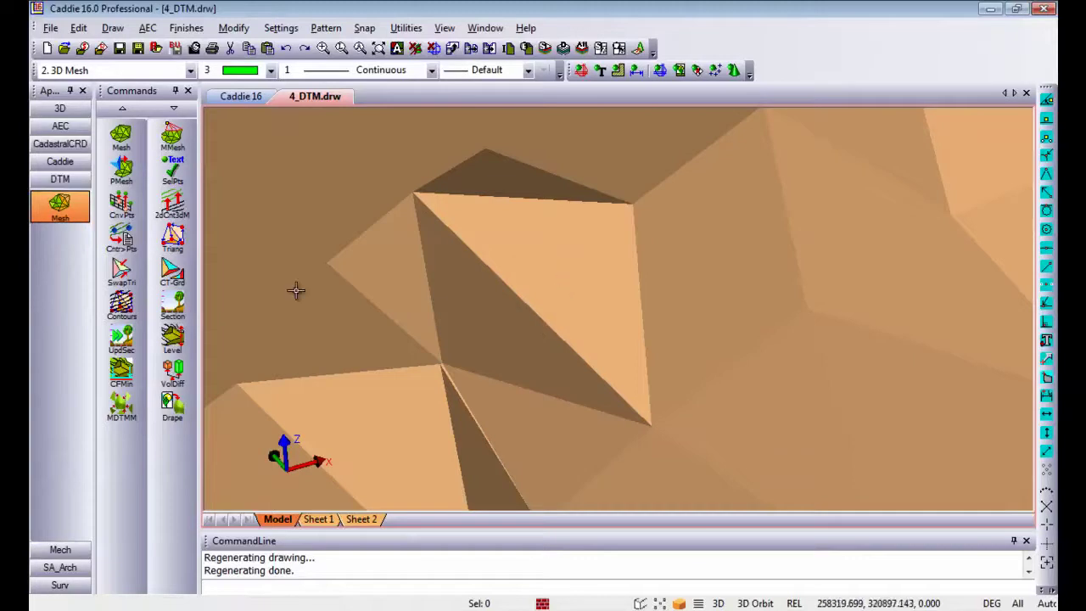
# Swap the shared edge of the dark triangle and the adjoining light triangle in the gap of the small mesh's ridge
pyautogui.click(134, 268)
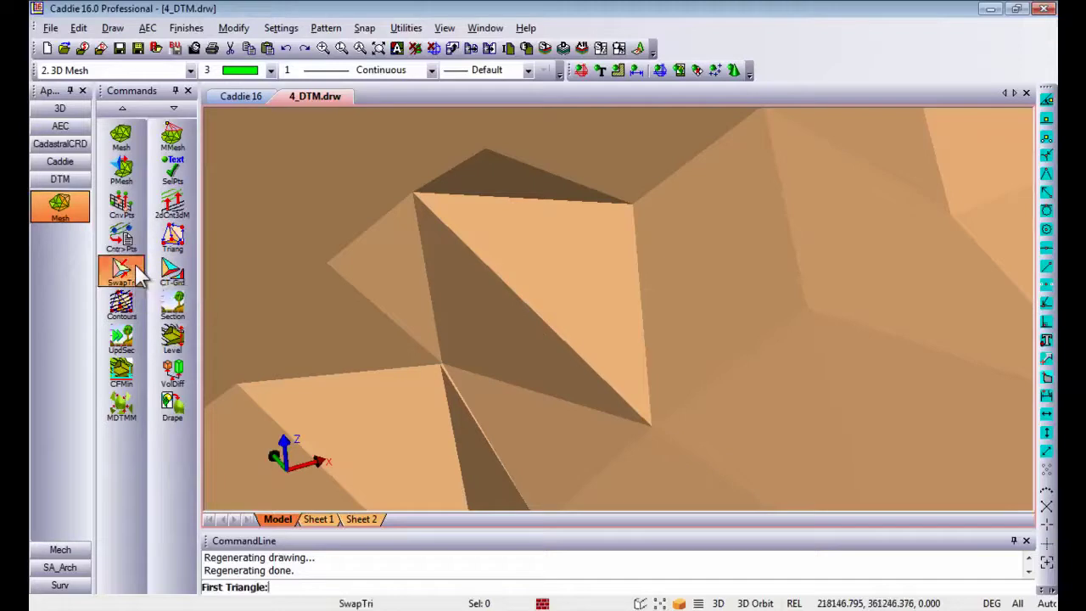
pyautogui.click(481, 324)
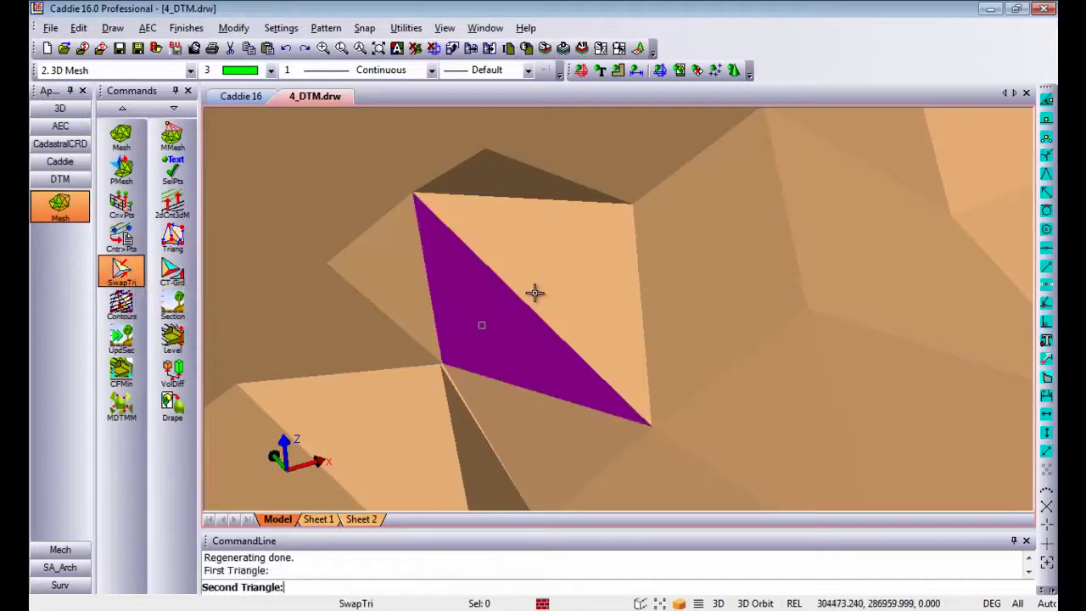
pyautogui.click(576, 269)
pyautogui.moveTo(495, 384); pyautogui.dragTo(594, 303, button='middle')
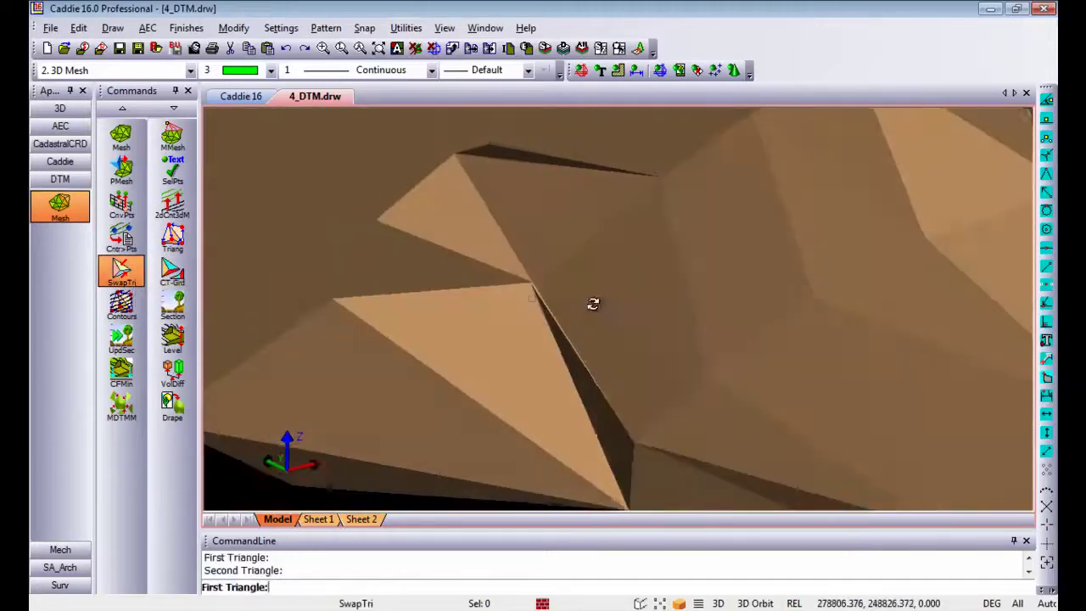
pyautogui.moveTo(734, 288); pyautogui.dragTo(491, 390, button='middle')
pyautogui.scroll(-2, 443, 371)
pyautogui.scroll(1, 424, 381)
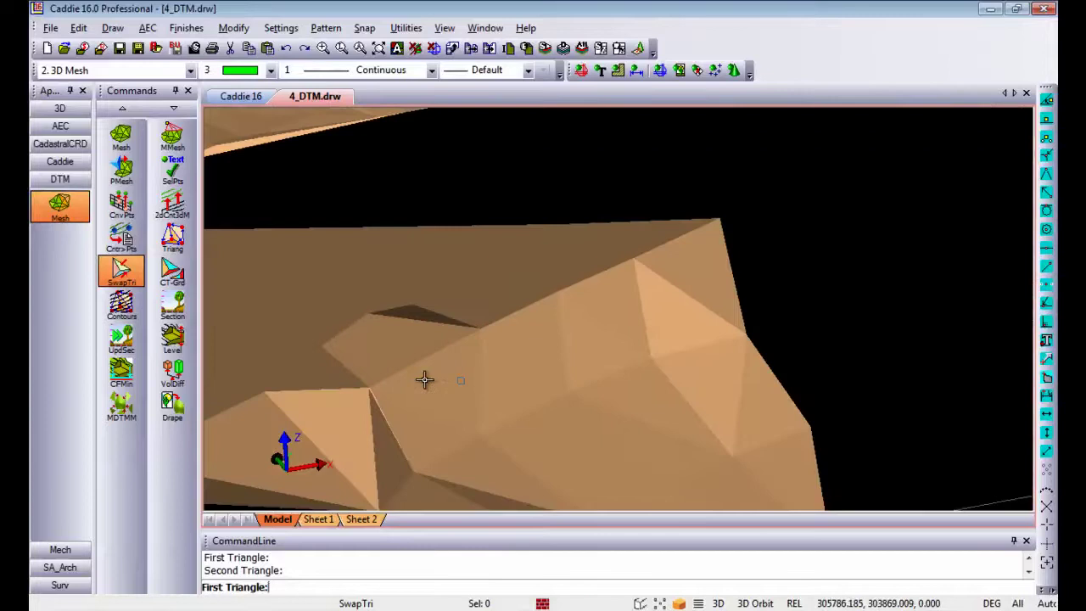
pyautogui.scroll(-1, 424, 379)
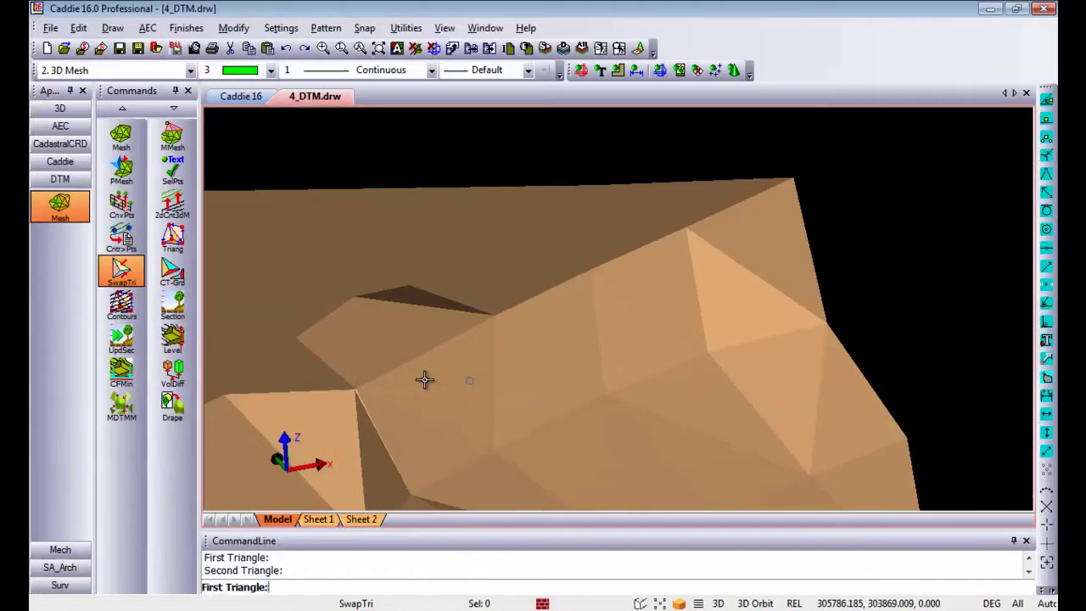
# Examine the slopes of the upper-left terrain mesh from a low 3D angle
pyautogui.middleClick(492, 366)
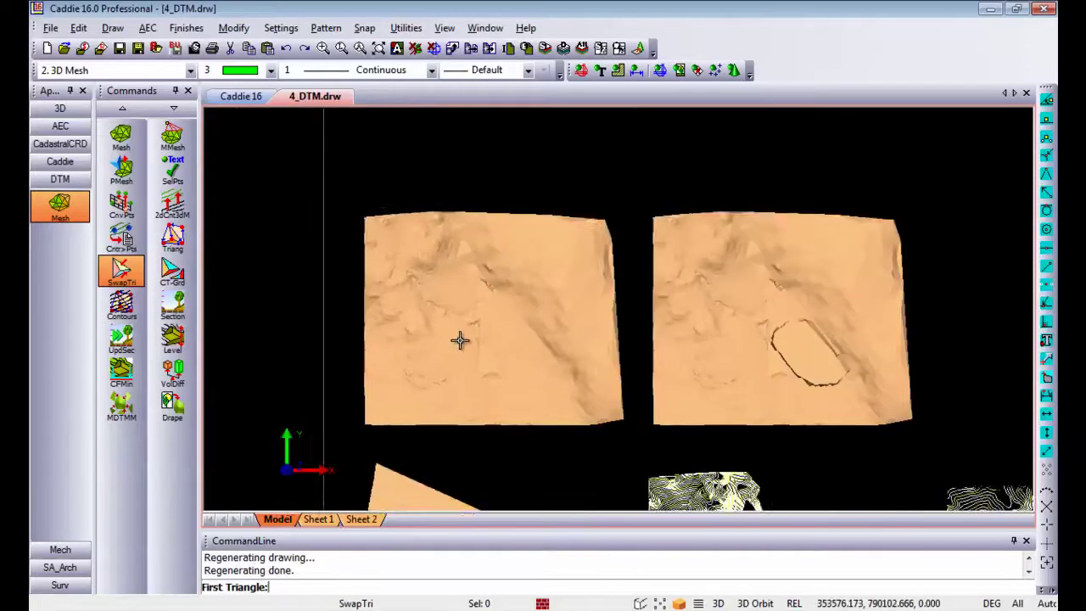
pyautogui.scroll(2, 460, 340)
pyautogui.moveTo(526, 419); pyautogui.dragTo(698, 211, button='middle')
pyautogui.moveTo(577, 340); pyautogui.dragTo(540, 179, button='middle')
pyautogui.scroll(1, 499, 289)
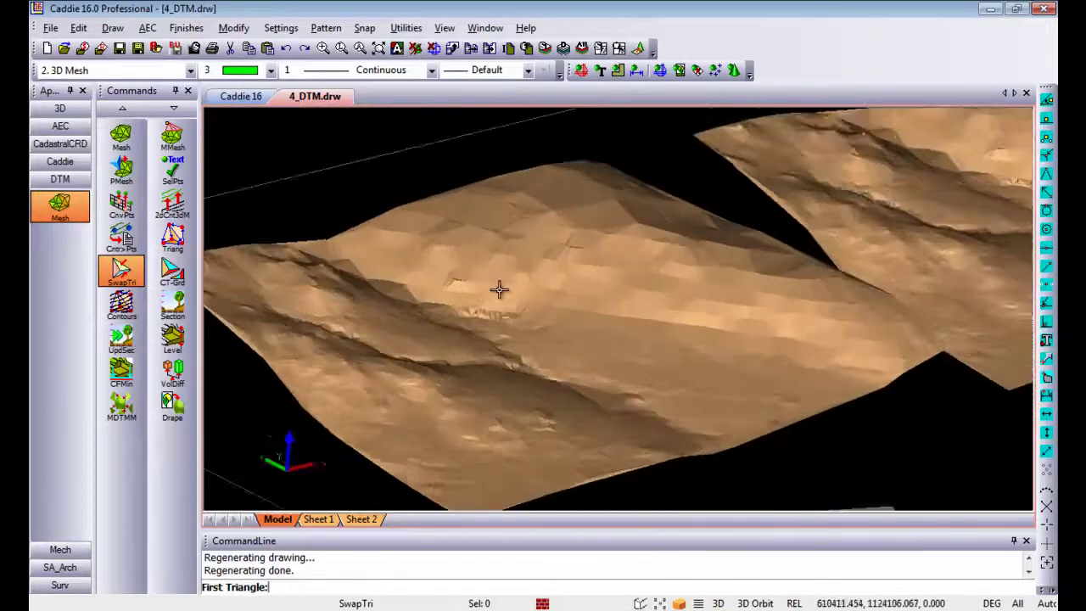
pyautogui.moveTo(498, 290); pyautogui.dragTo(548, 306, button='middle')
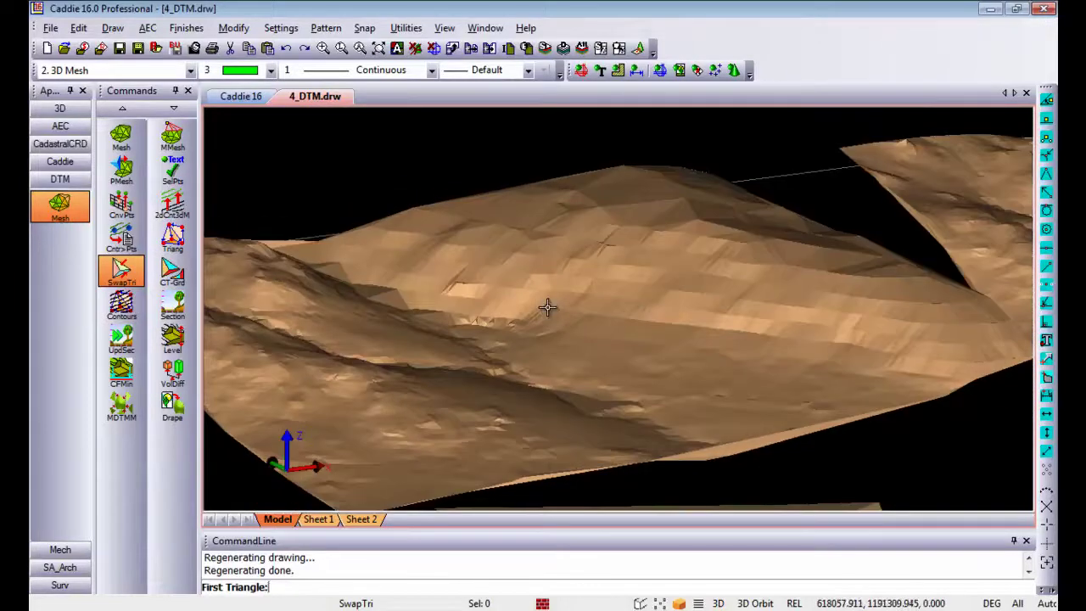
# Start colouring mesh triangles by gradient, using rectangle selection and six 10-degree ranges from 0 to 60 degrees
pyautogui.press('t')
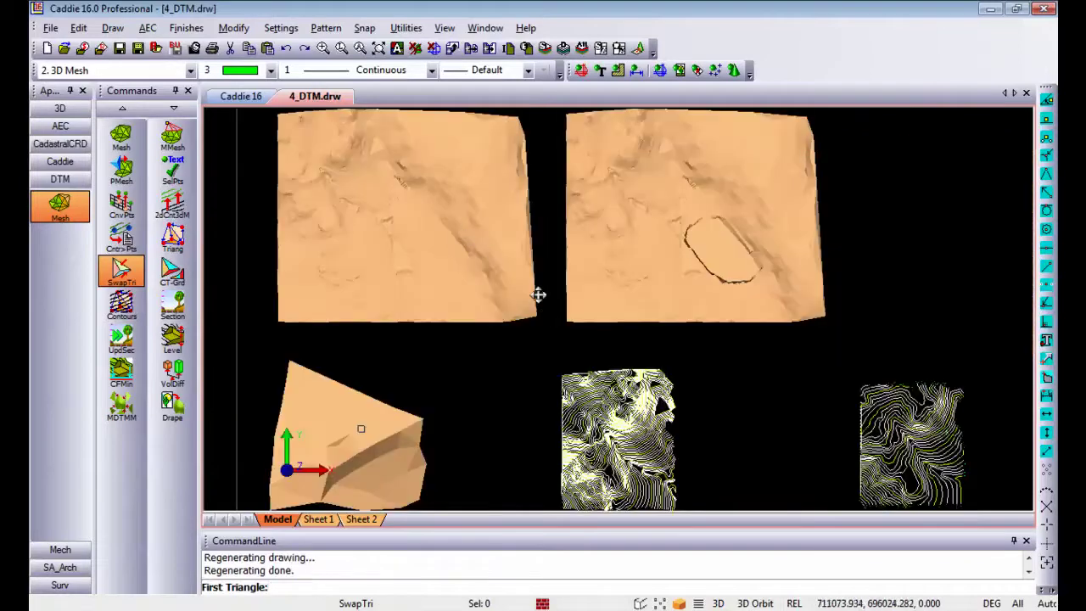
pyautogui.scroll(5, 548, 309)
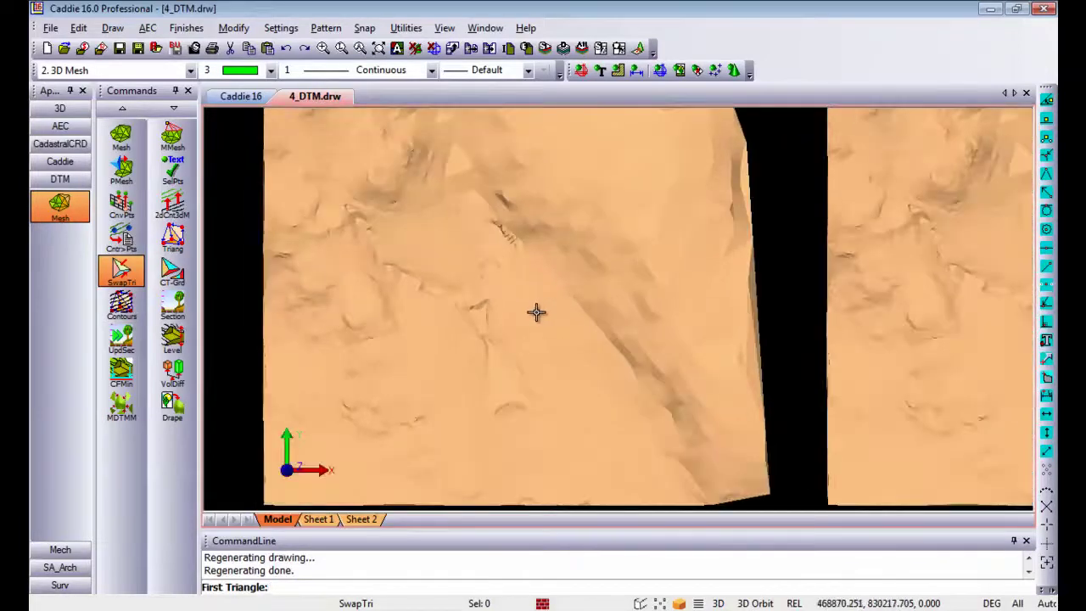
pyautogui.scroll(-1, 536, 312)
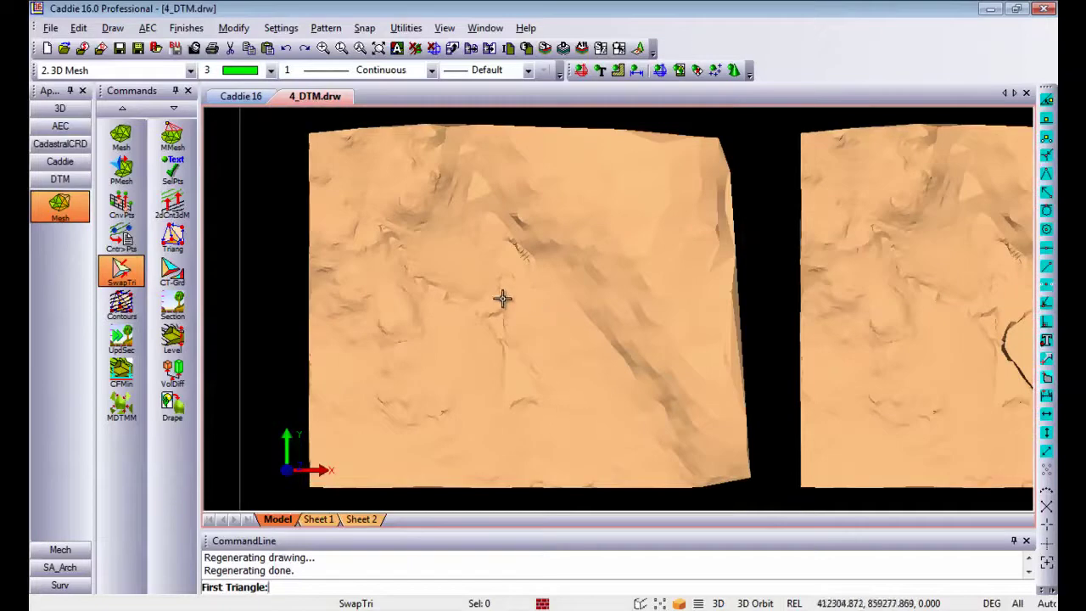
pyautogui.click(187, 278)
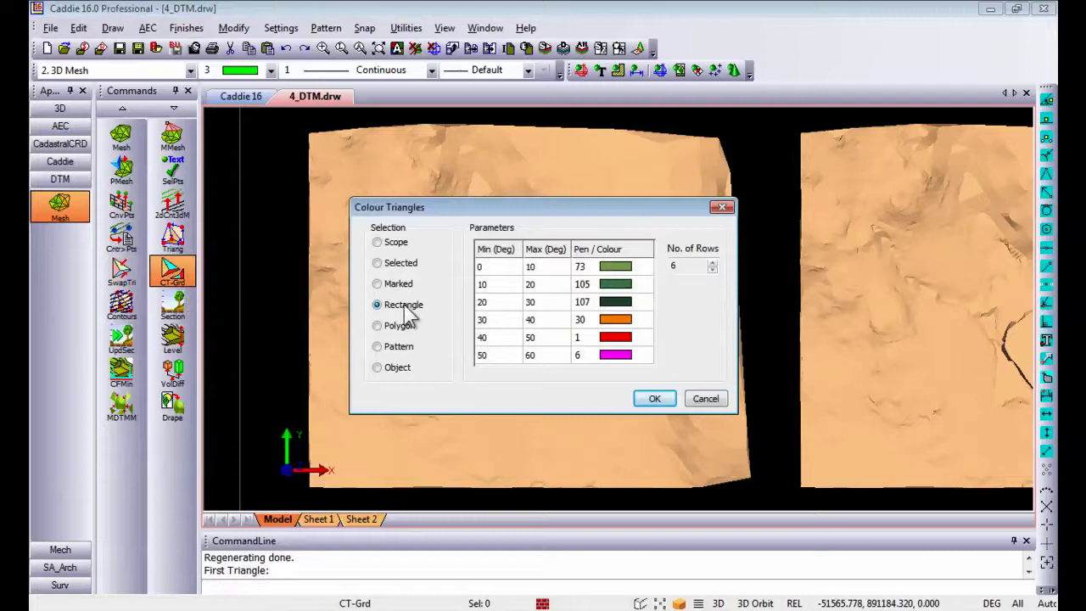
pyautogui.click(500, 270)
pyautogui.click(527, 267)
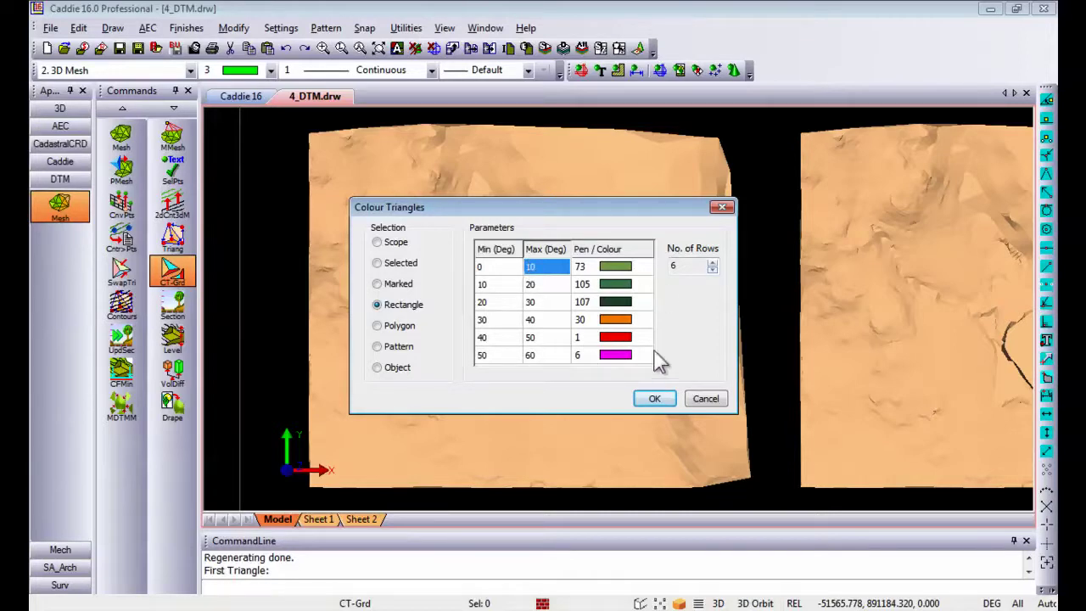
pyautogui.click(655, 399)
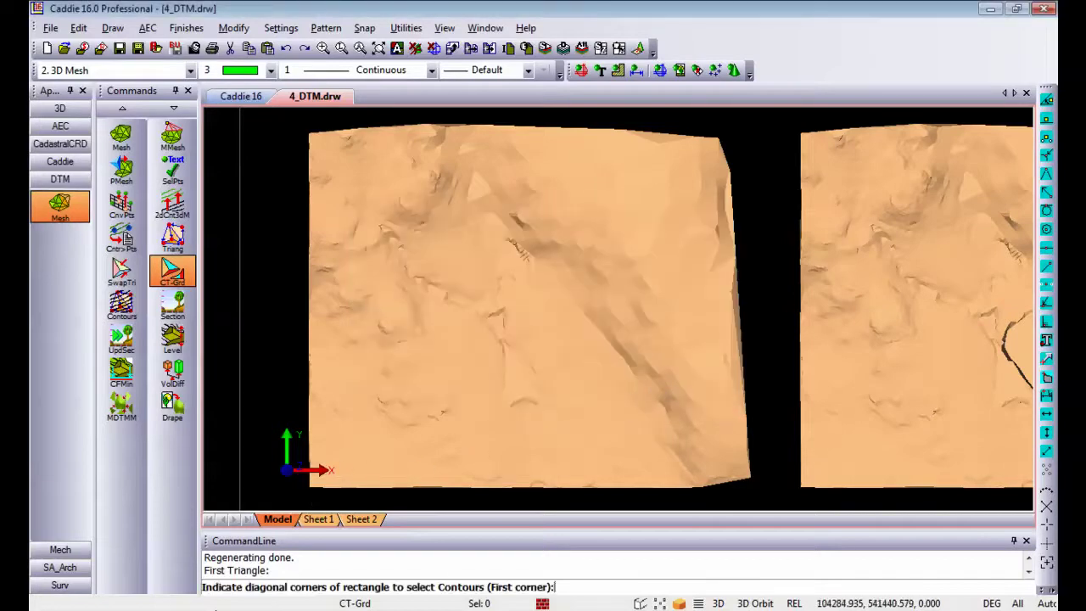
# Enclose the upper-left terrain mesh in the selection rectangle to colour its triangles by gradient, and examine the steep areas
pyautogui.click(286, 500)
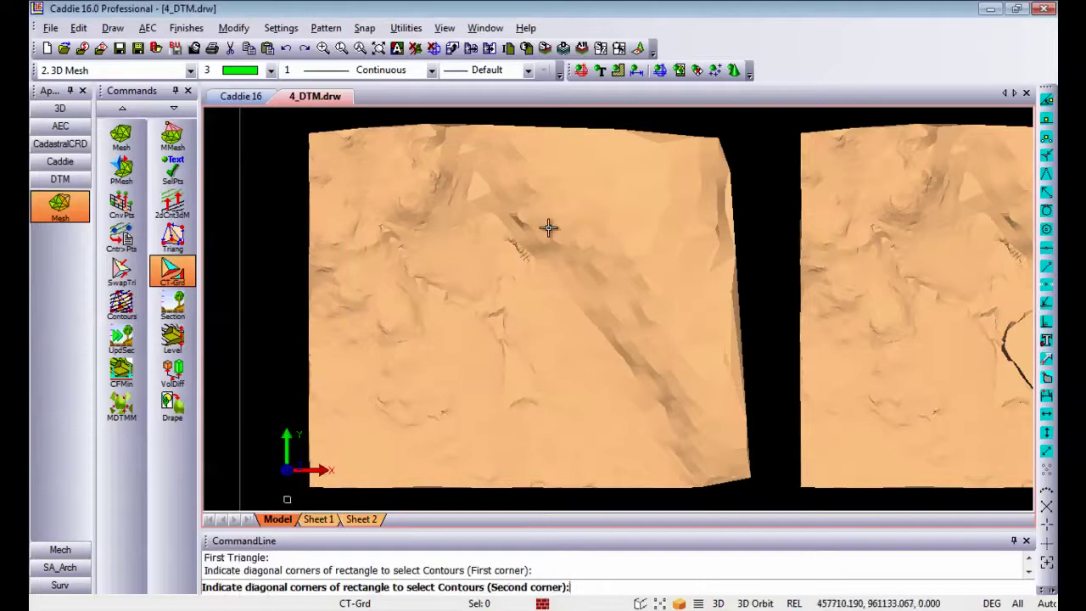
pyautogui.click(763, 114)
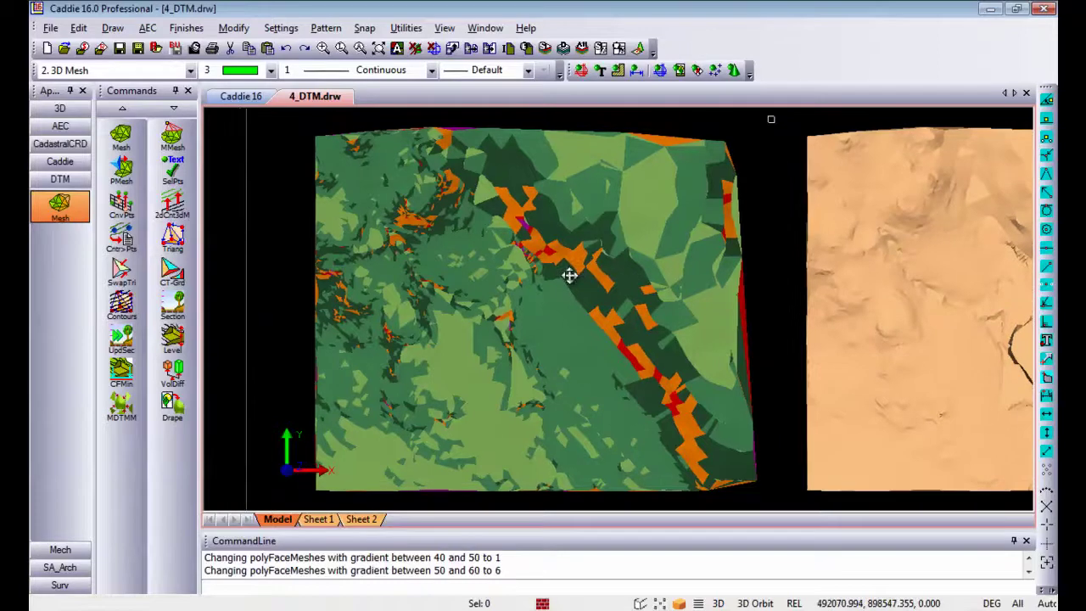
pyautogui.scroll(3, 566, 275)
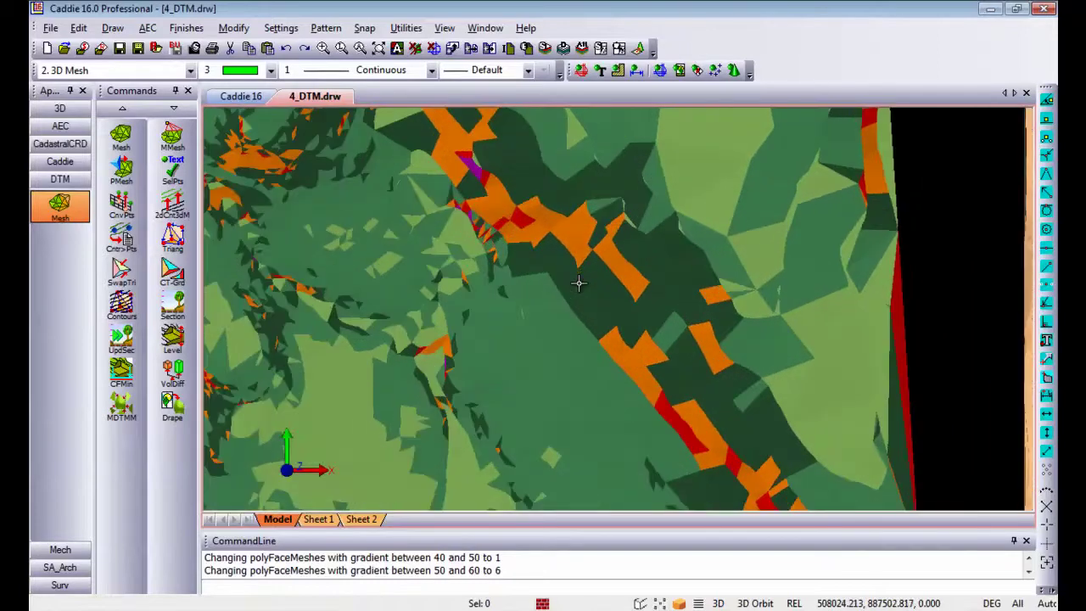
pyautogui.scroll(-3, 577, 283)
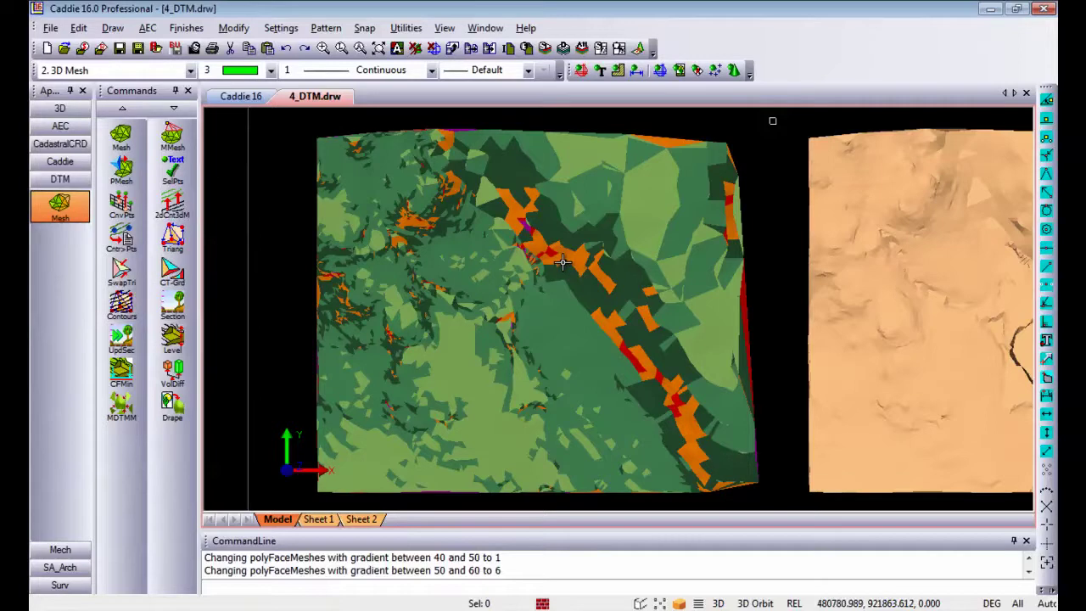
pyautogui.moveTo(566, 261)
pyautogui.mouseDown(button='middle')
pyautogui.moveTo(554, 287)
pyautogui.moveTo(557, 278)
pyautogui.mouseUp(button='middle')
pyautogui.moveTo(557, 278); pyautogui.dragTo(557, 277)
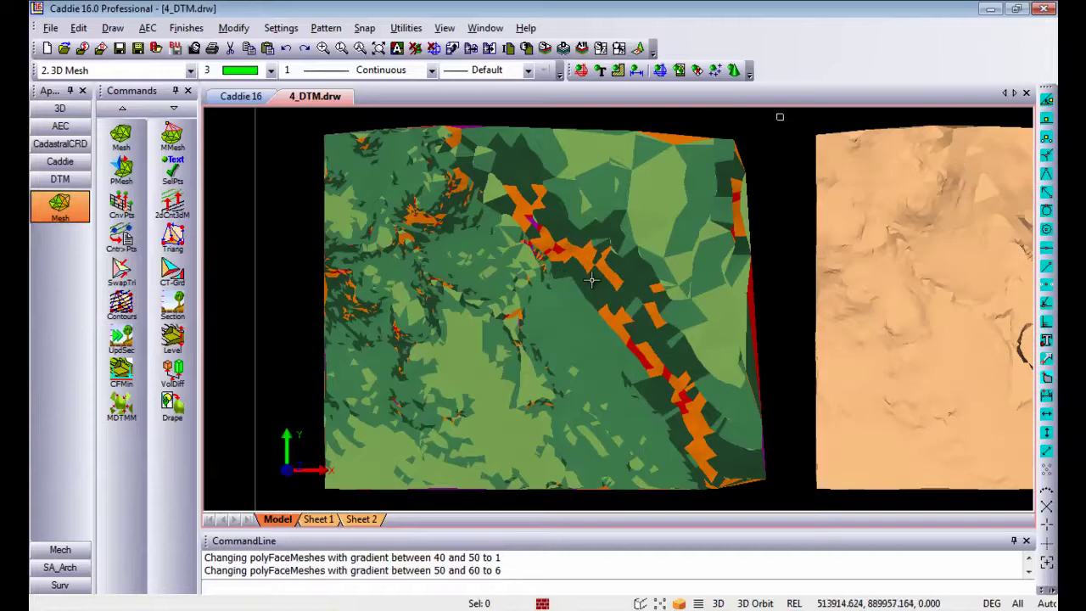
# Start generating contours from the tan mesh with the pit, enclosing its upper-left portion in the selection rectangle
pyautogui.scroll(5, 661, 263)
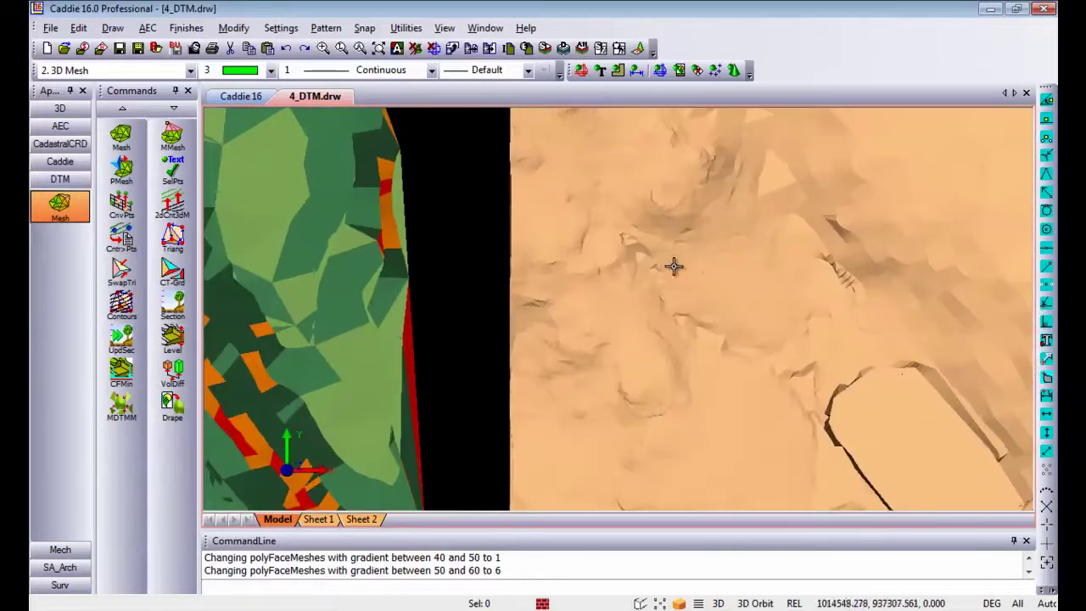
pyautogui.moveTo(640, 296); pyautogui.dragTo(526, 341)
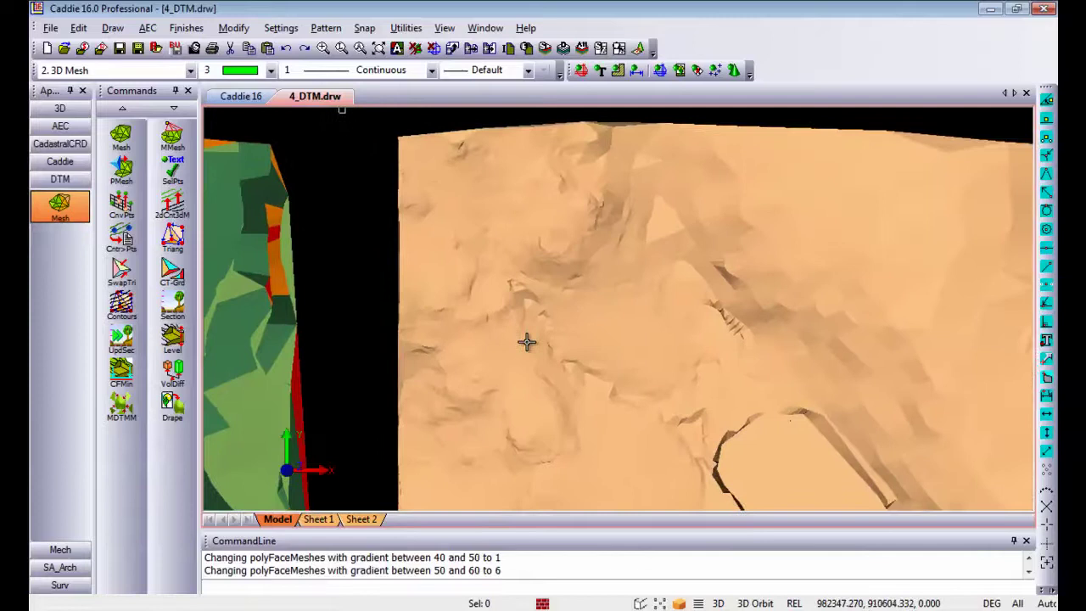
pyautogui.click(135, 302)
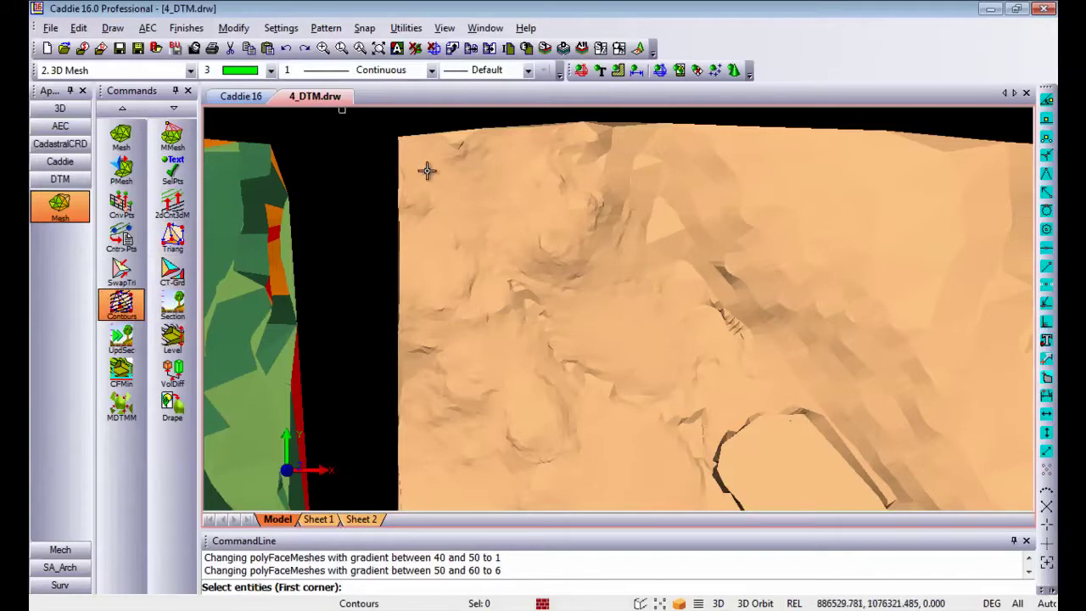
pyautogui.click(410, 144)
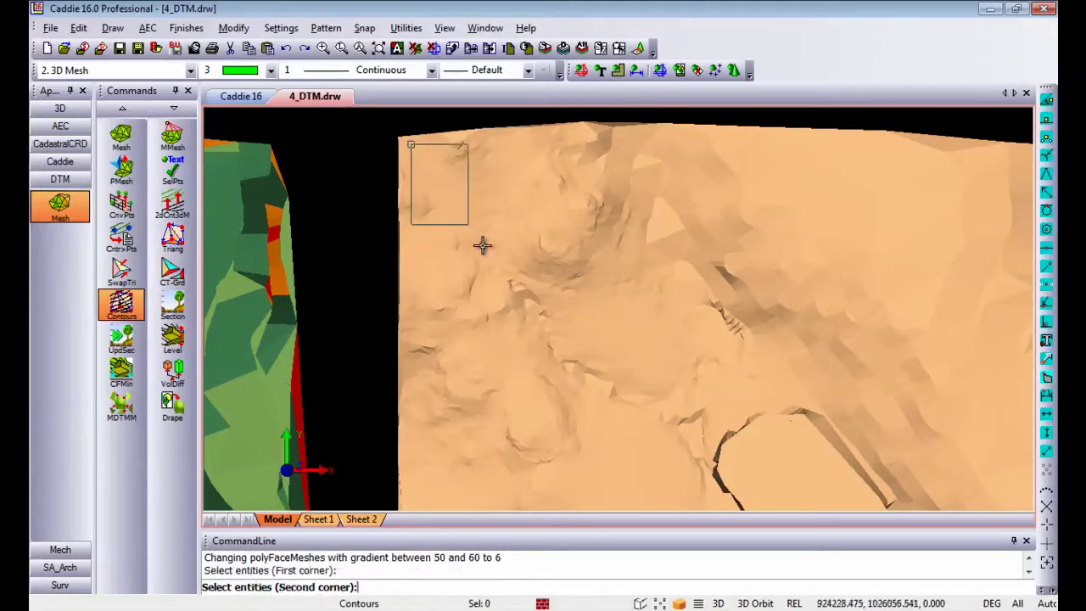
pyautogui.click(706, 494)
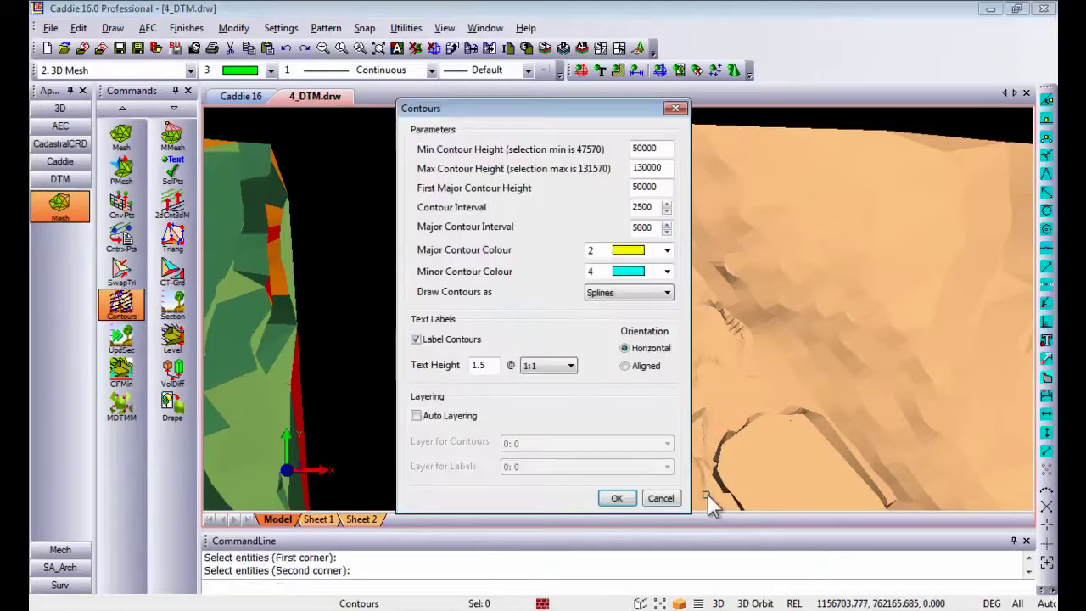
# Generate the contours as splines from 50000 to 130000, with interval 2500, major interval 5000 and contour labels switched off
pyautogui.moveTo(594, 108); pyautogui.dragTo(496, 102)
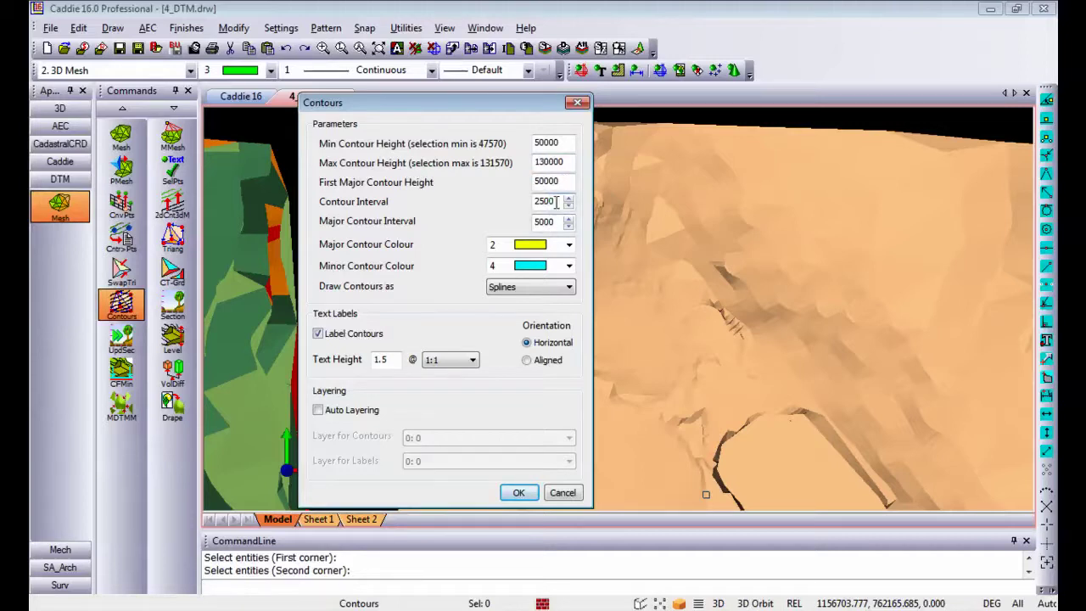
pyautogui.click(532, 289)
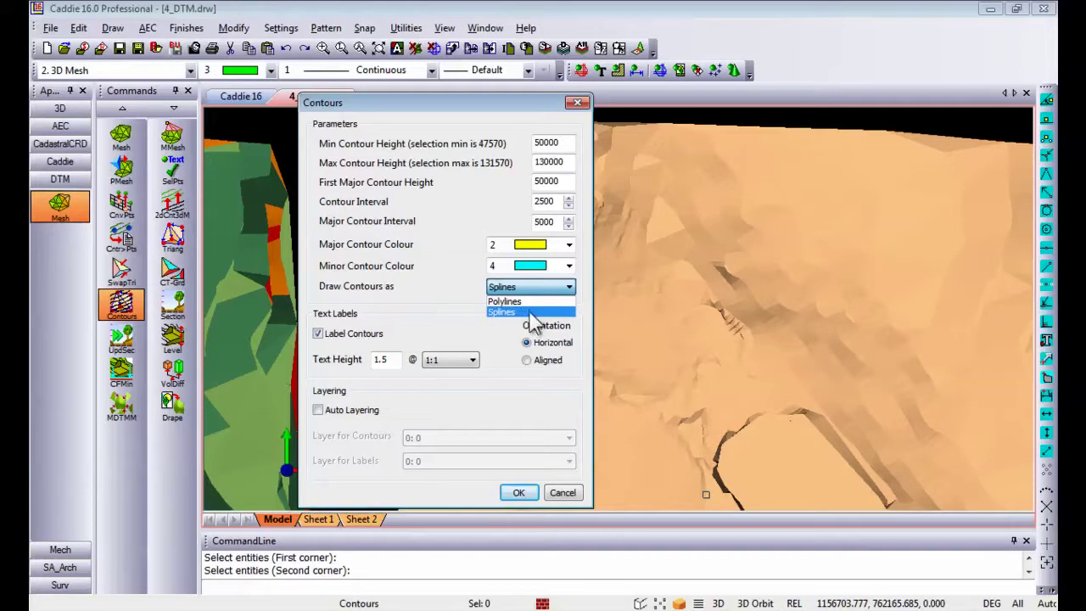
pyautogui.click(529, 312)
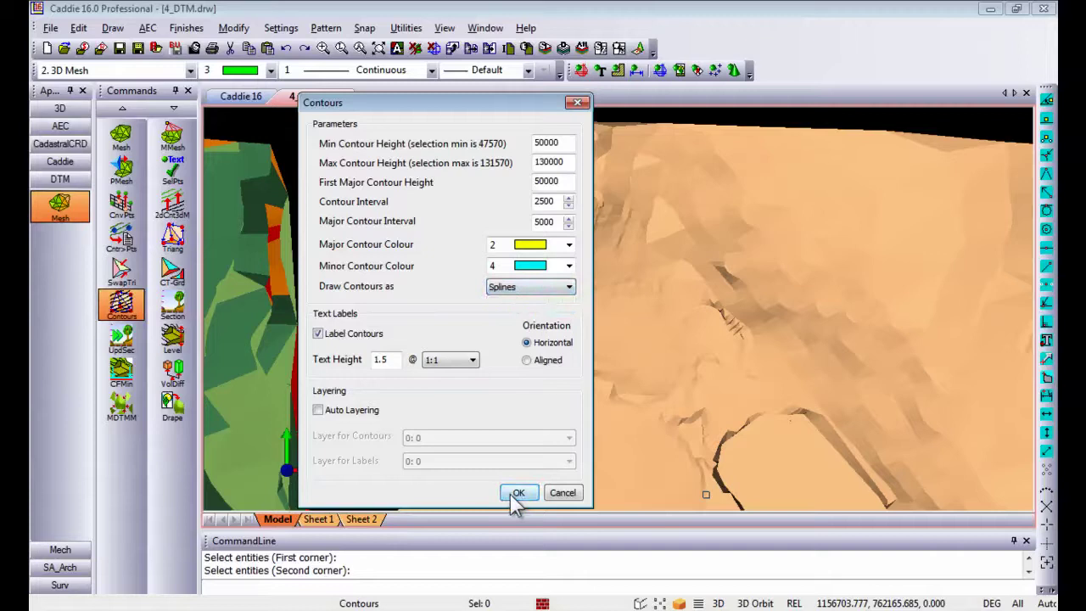
pyautogui.click(320, 334)
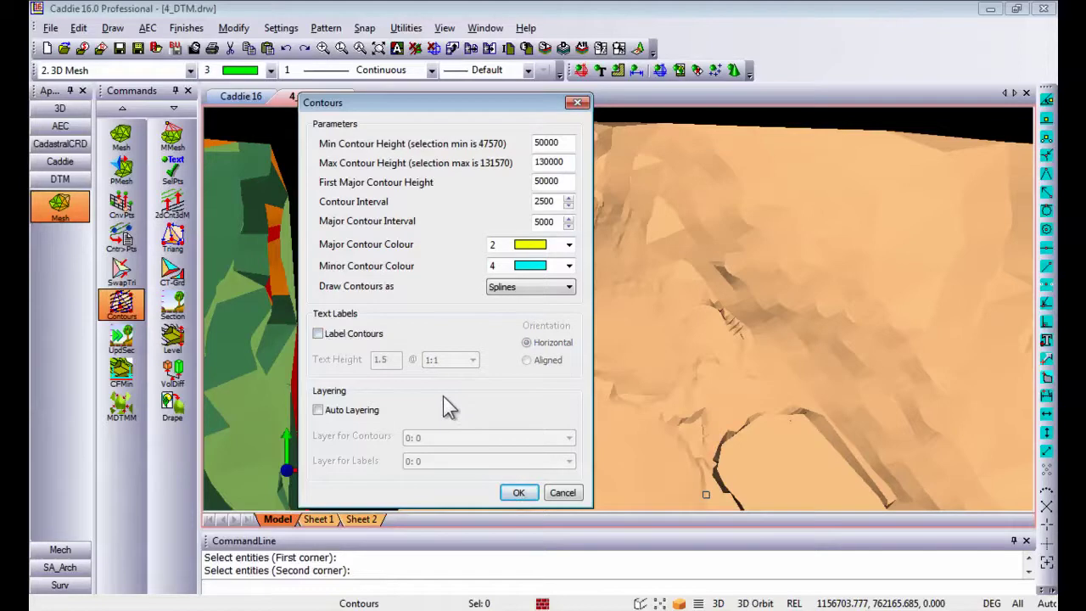
pyautogui.click(519, 493)
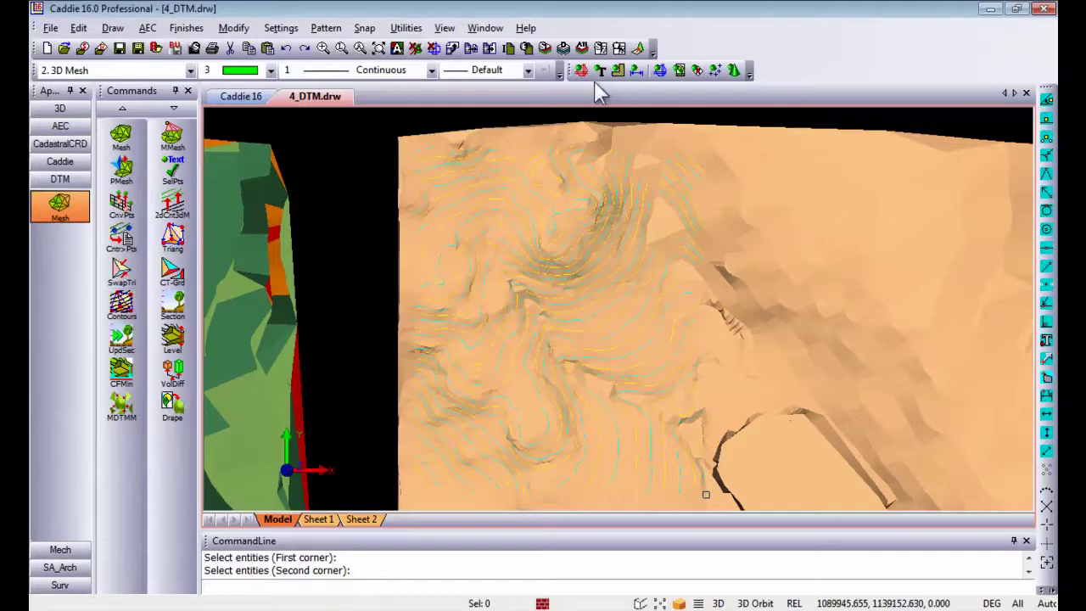
# Hide the 3D objects to examine the smoothness of the new contours up close, and show the 3D objects again
pyautogui.click(734, 72)
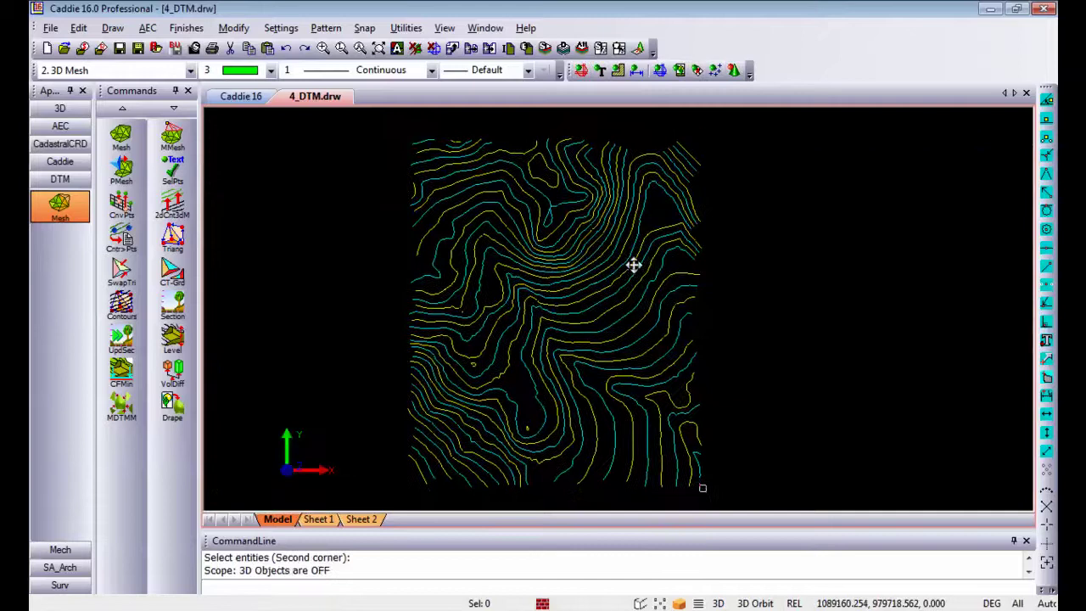
pyautogui.moveTo(634, 264); pyautogui.dragTo(635, 264, button='middle')
pyautogui.scroll(5, 543, 192)
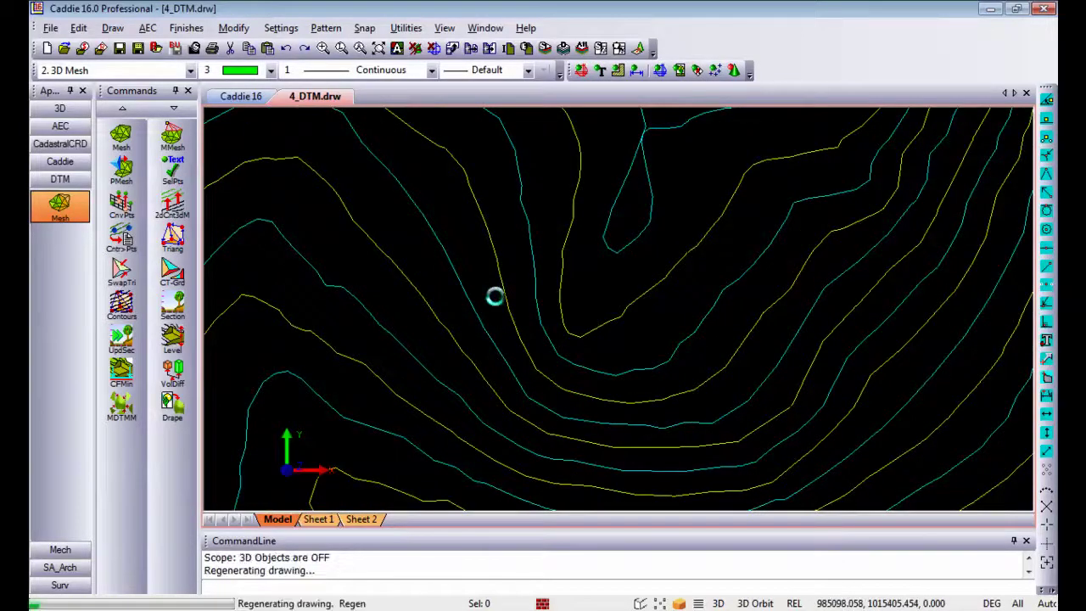
pyautogui.moveTo(470, 354); pyautogui.dragTo(664, 381, button='middle')
pyautogui.scroll(4, 456, 417)
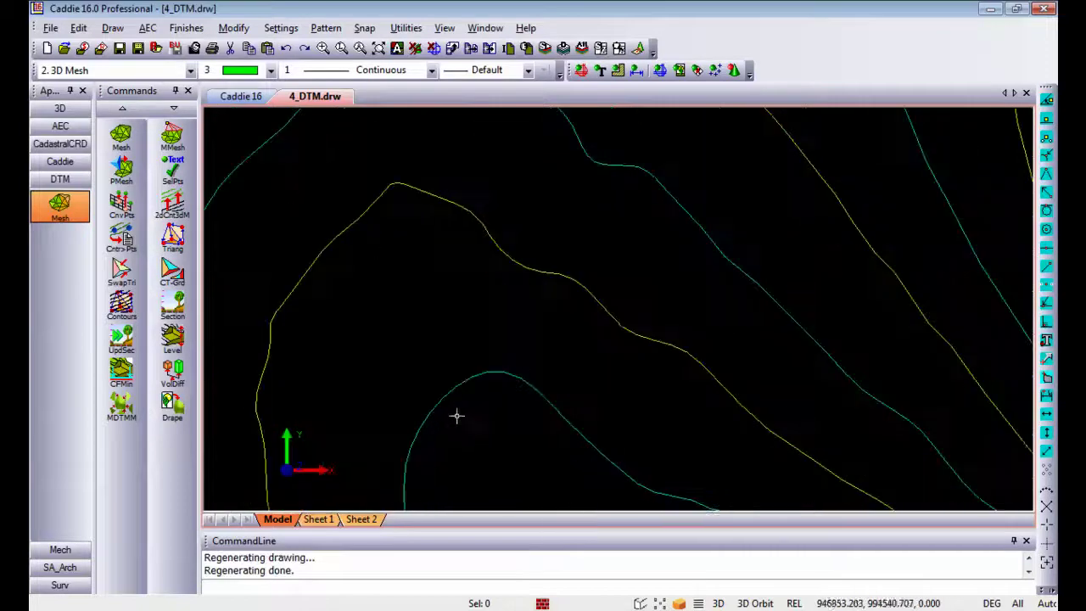
pyautogui.moveTo(498, 238); pyautogui.dragTo(566, 257, button='middle')
pyautogui.scroll(-7, 436, 254)
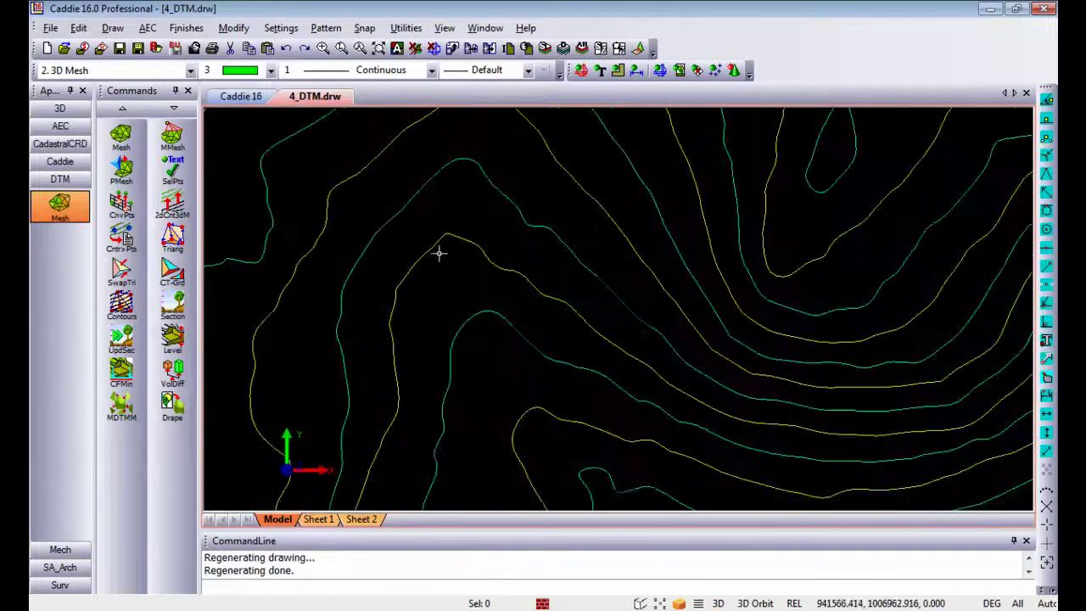
pyautogui.moveTo(532, 306); pyautogui.dragTo(552, 263, button='middle')
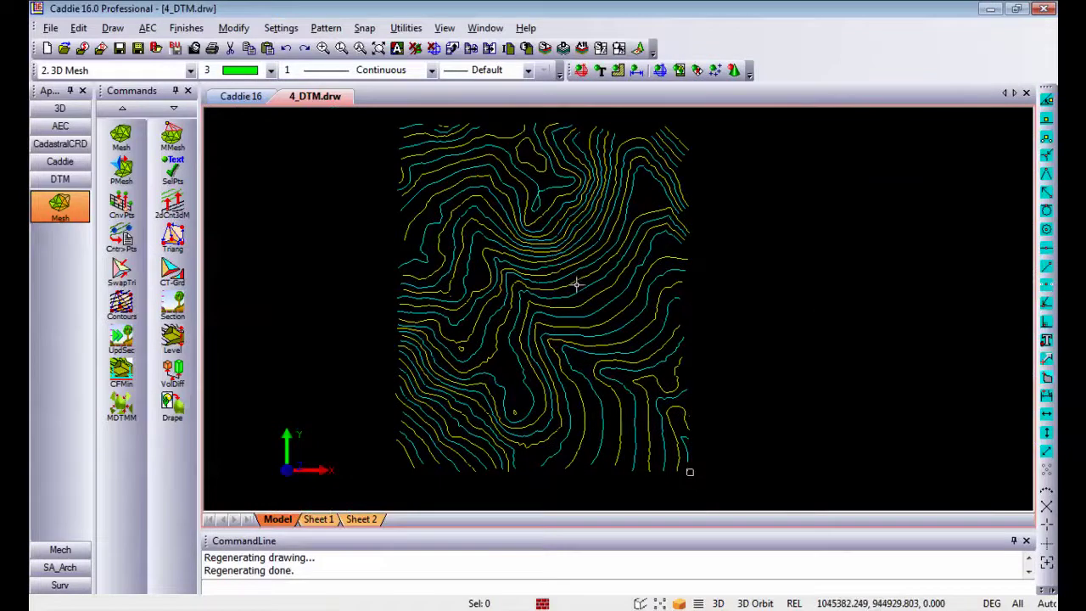
pyautogui.click(734, 70)
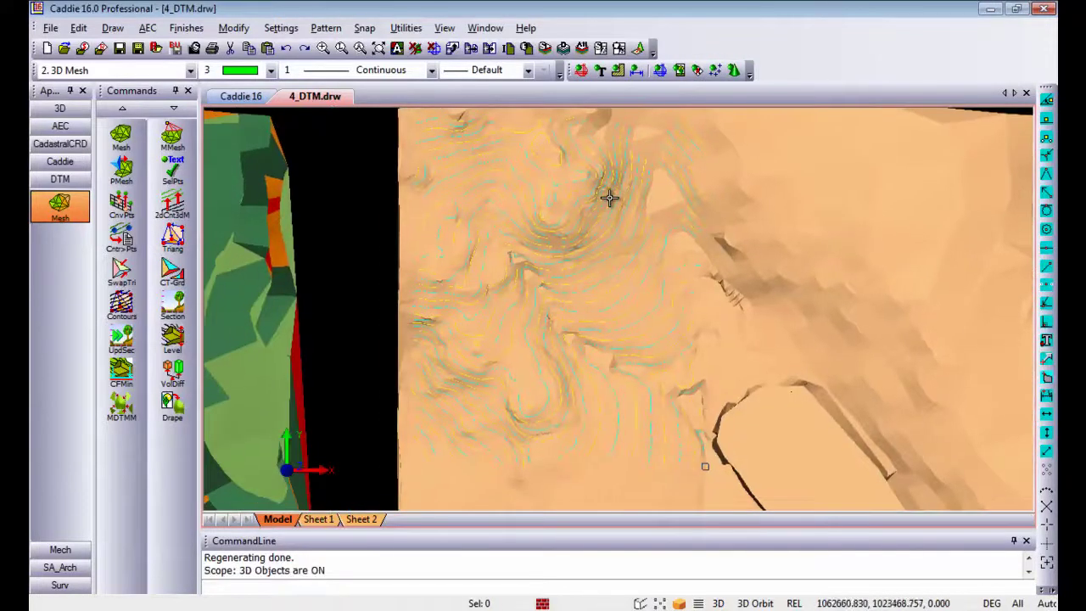
# Start converting the dense white and yellow contours to points, using rectangle selection, drawn points and a minimum distance of 10000
pyautogui.scroll(-8, 609, 198)
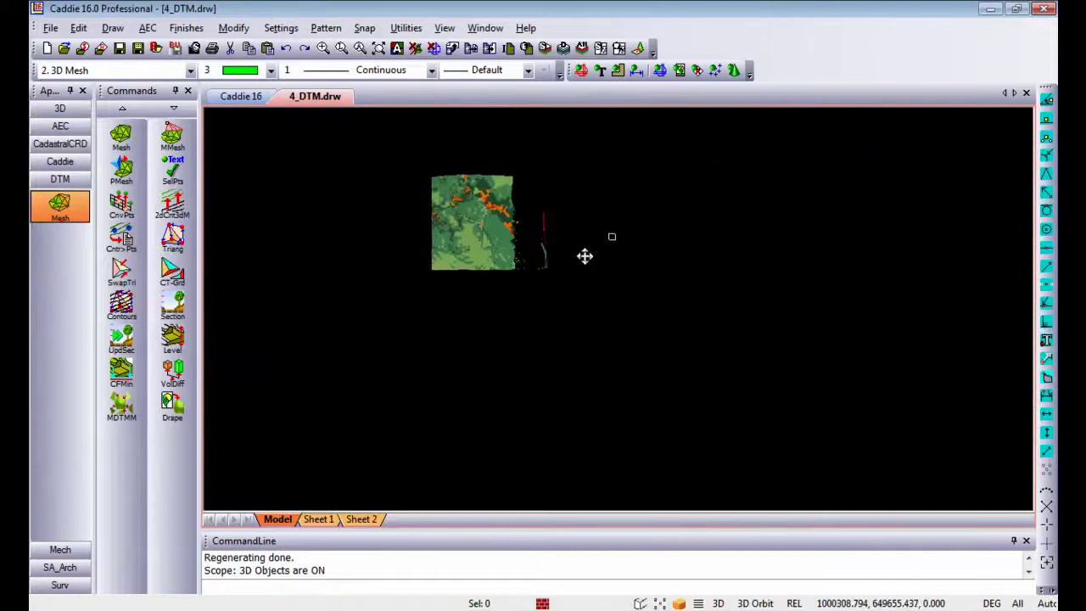
pyautogui.scroll(8, 598, 318)
pyautogui.moveTo(627, 296); pyautogui.dragTo(673, 255, button='middle')
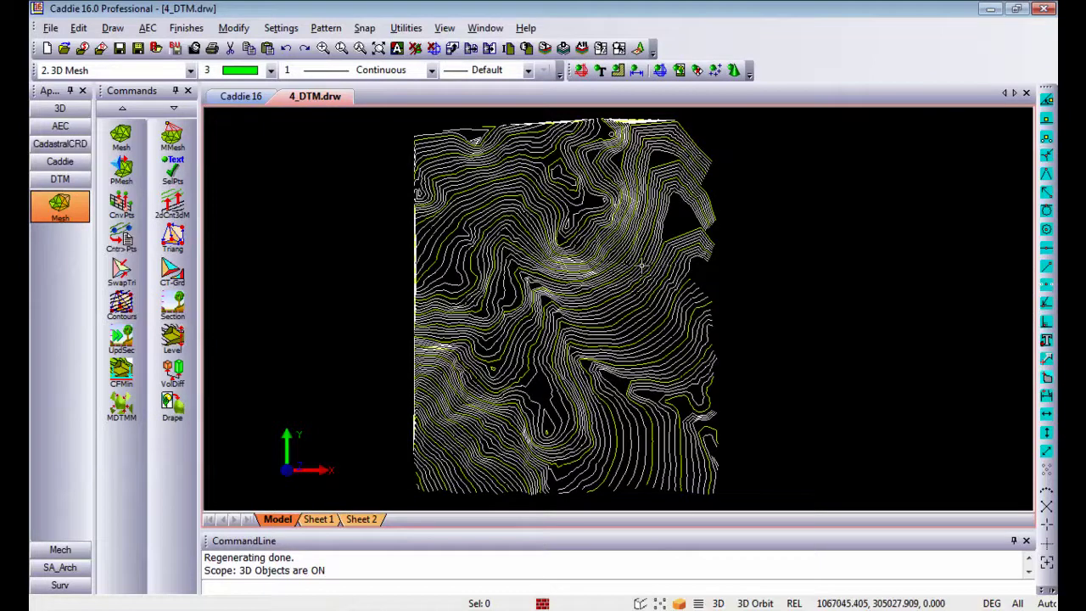
pyautogui.moveTo(639, 266); pyautogui.dragTo(634, 266, button='middle')
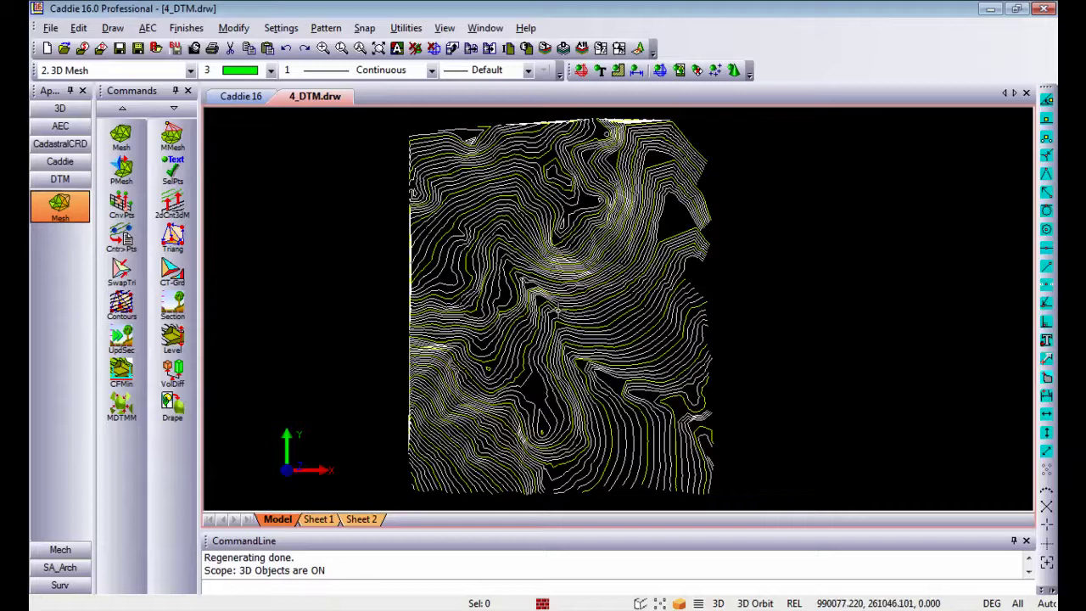
pyautogui.click(137, 237)
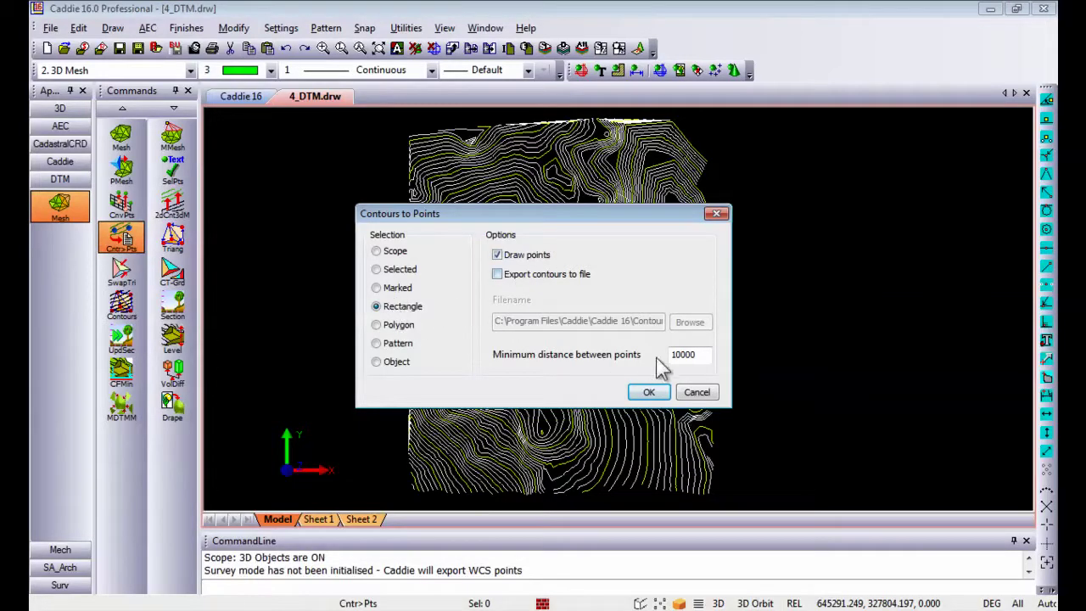
pyautogui.doubleClick(697, 354)
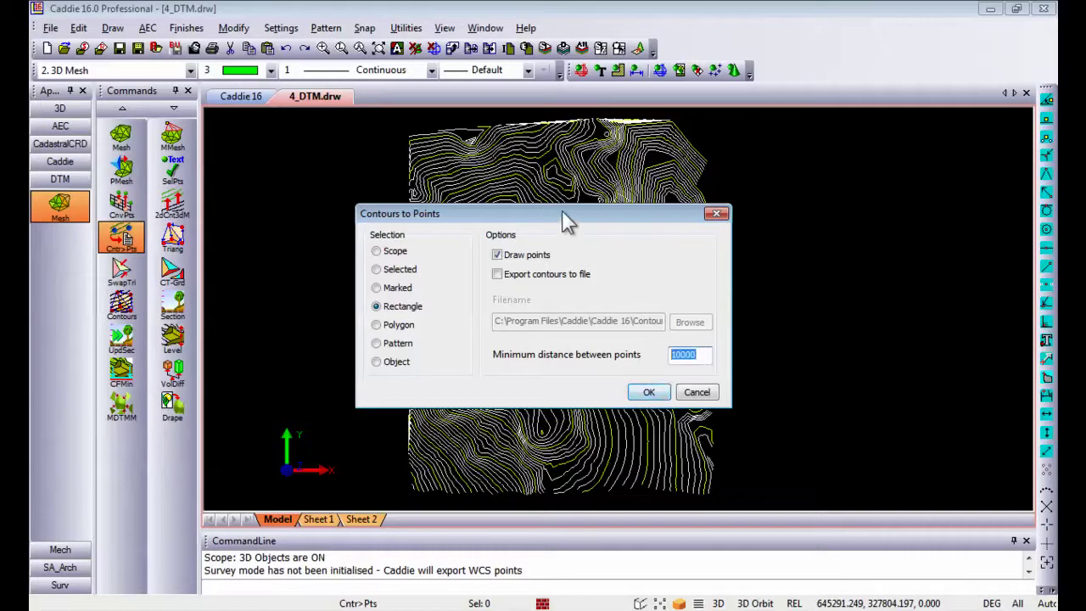
pyautogui.moveTo(562, 211); pyautogui.dragTo(571, 211)
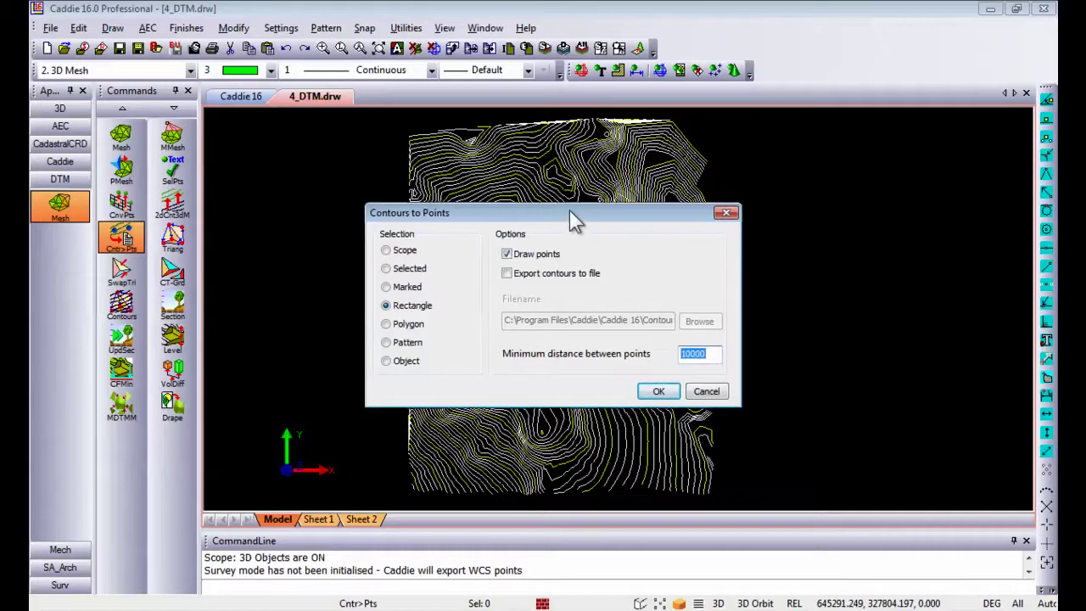
pyautogui.click(658, 392)
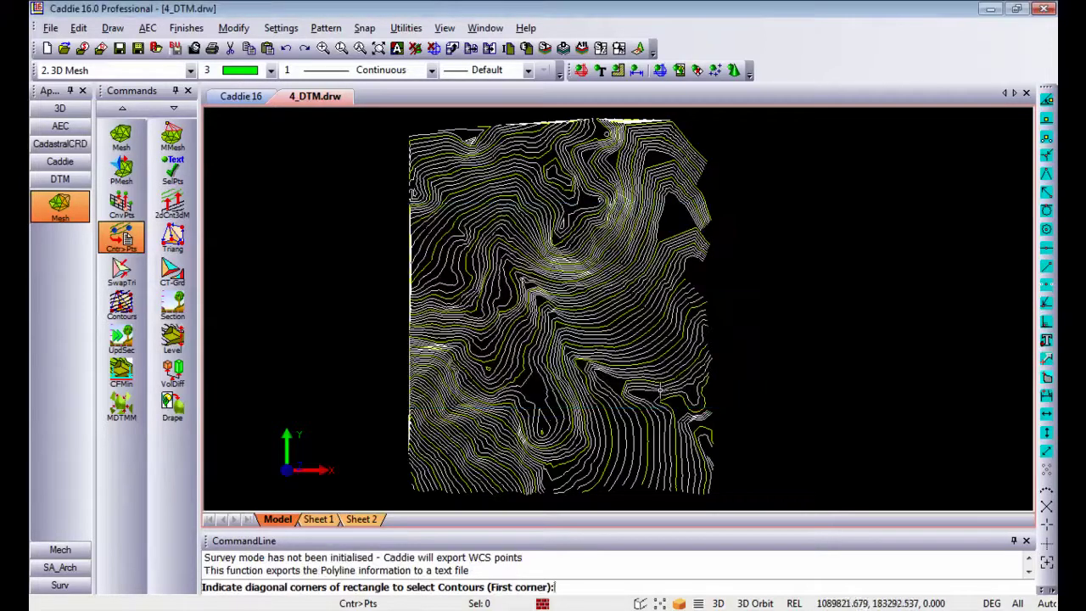
# Enclose the whole white and yellow contour set in the selection rectangle and accept the conversion to points
pyautogui.click(378, 501)
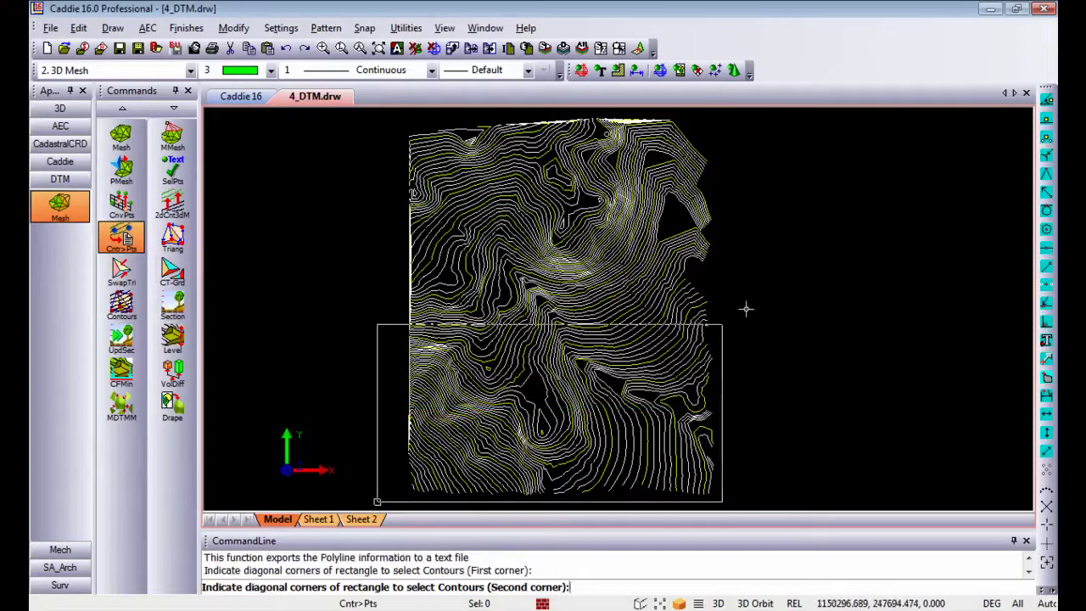
pyautogui.click(751, 112)
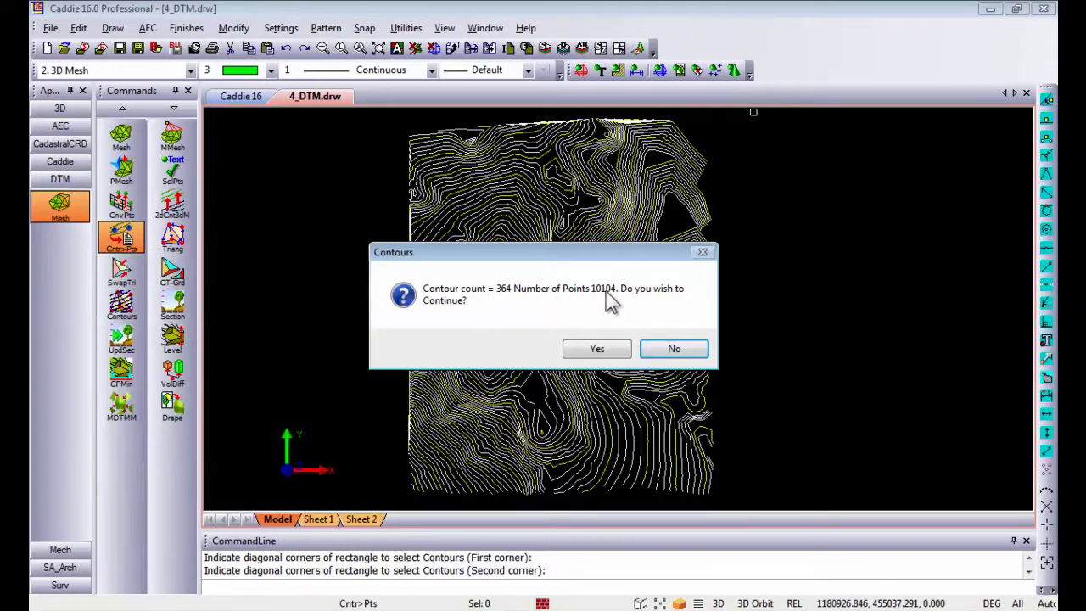
pyautogui.click(604, 355)
pyautogui.click(599, 349)
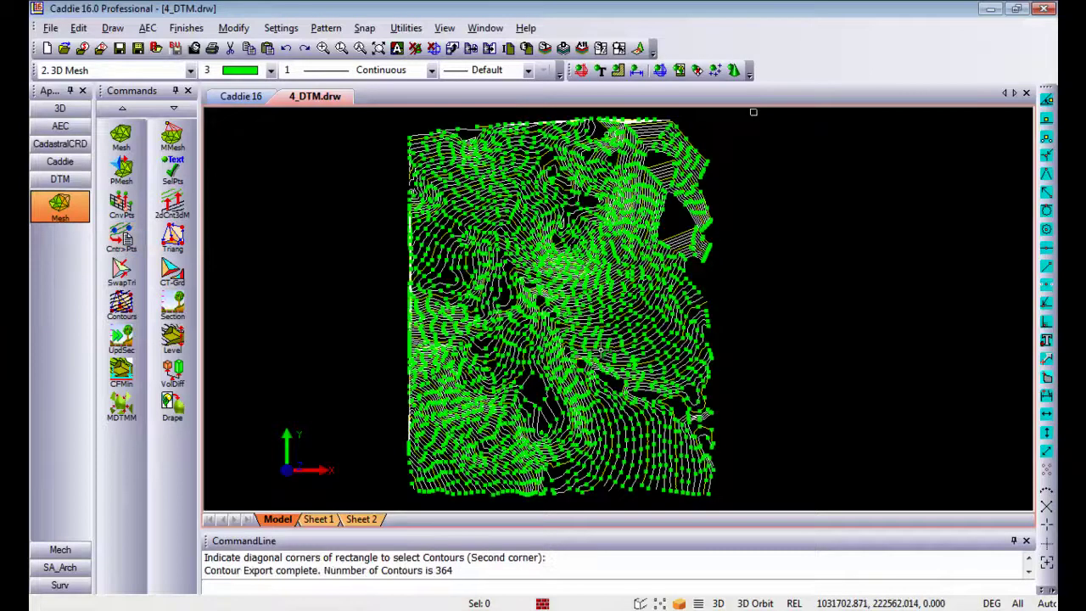
# Hide the lines, arcs and circles, examine the generated points from a low 3D angle, and return to plan view
pyautogui.click(581, 72)
pyautogui.keyDown('shift'); pyautogui.moveTo(521, 427); pyautogui.dragTo(647, 131, button='middle'); pyautogui.keyUp('shift')
pyautogui.keyDown('shift'); pyautogui.moveTo(756, 368); pyautogui.dragTo(662, 186, button='middle'); pyautogui.keyUp('shift')
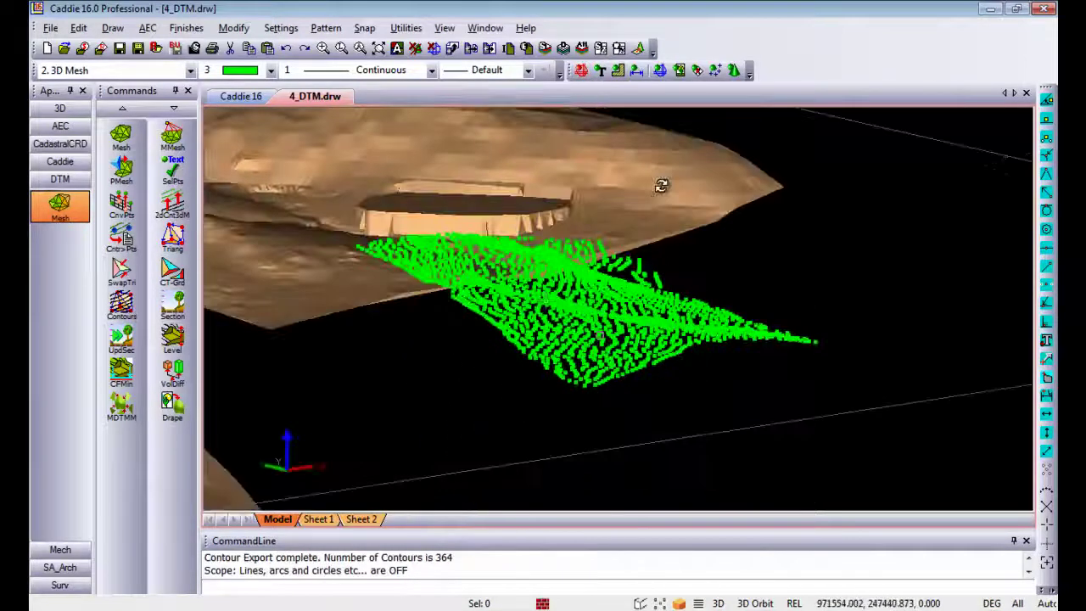
pyautogui.moveTo(660, 185); pyautogui.dragTo(616, 337)
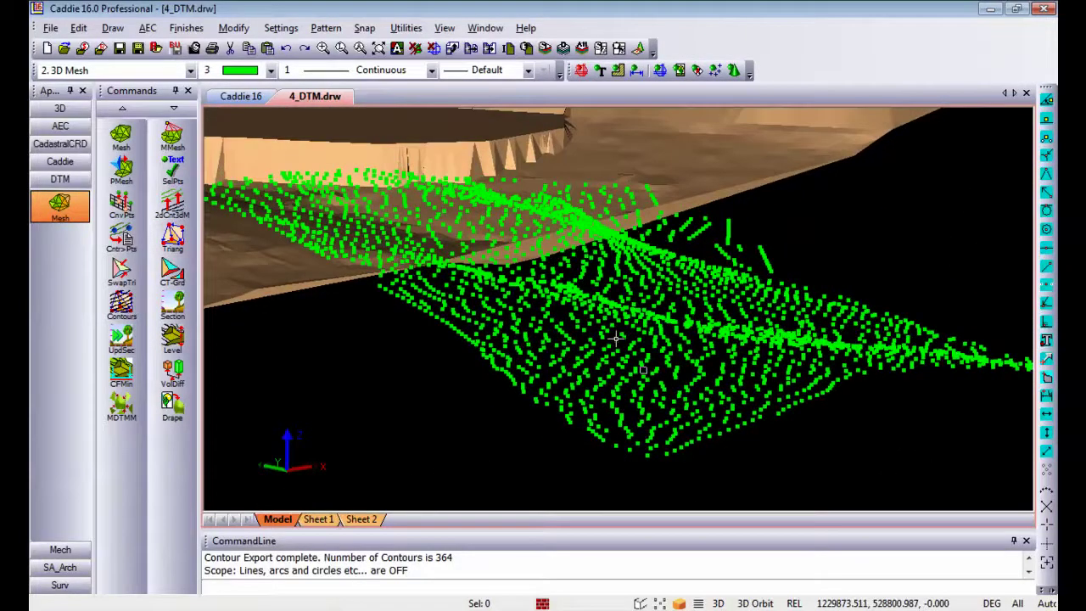
pyautogui.press('t')
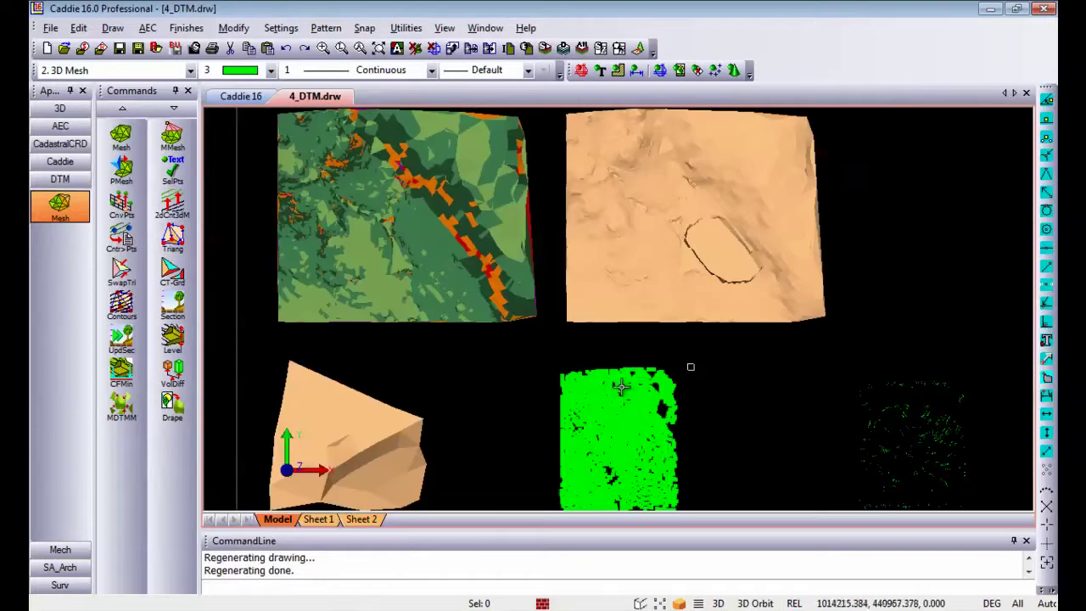
# Set the current colour to 7 (white) and triangulate the whole set of generated green points into a mesh
pyautogui.scroll(5, 528, 265)
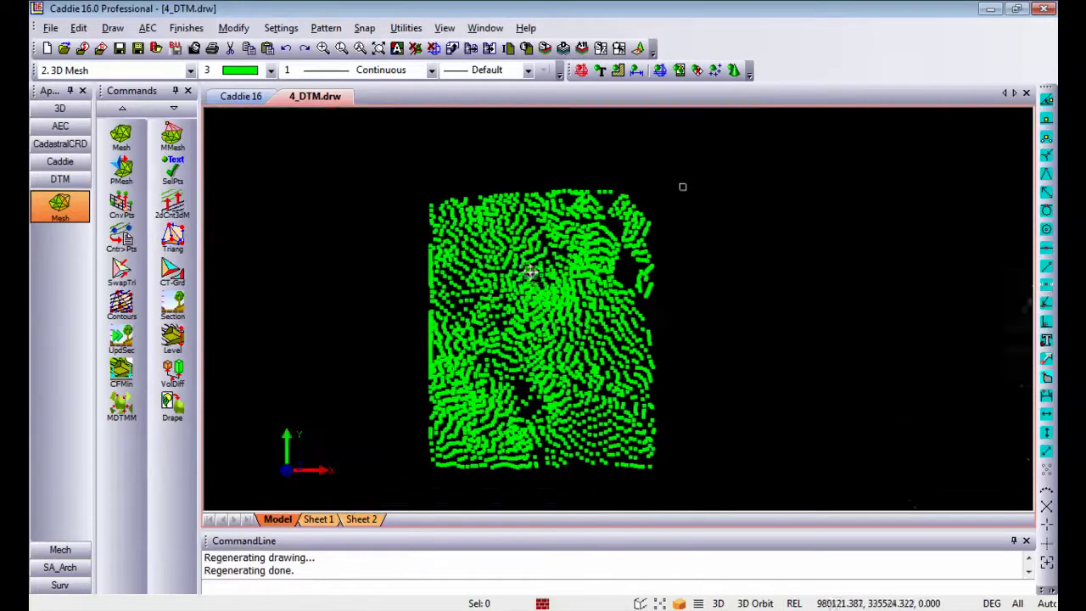
pyautogui.scroll(3, 529, 269)
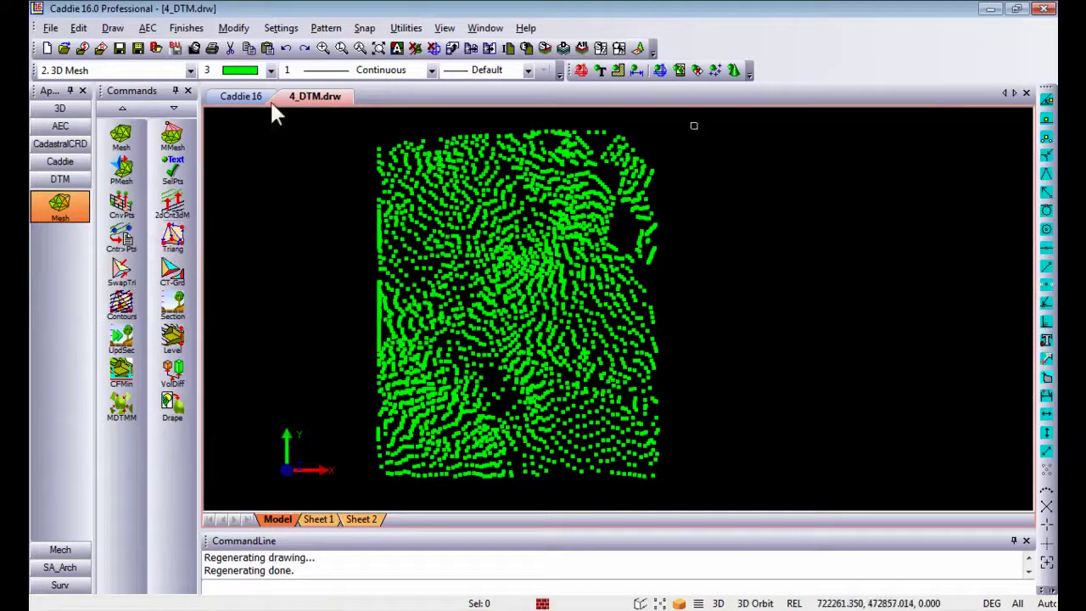
pyautogui.click(269, 70)
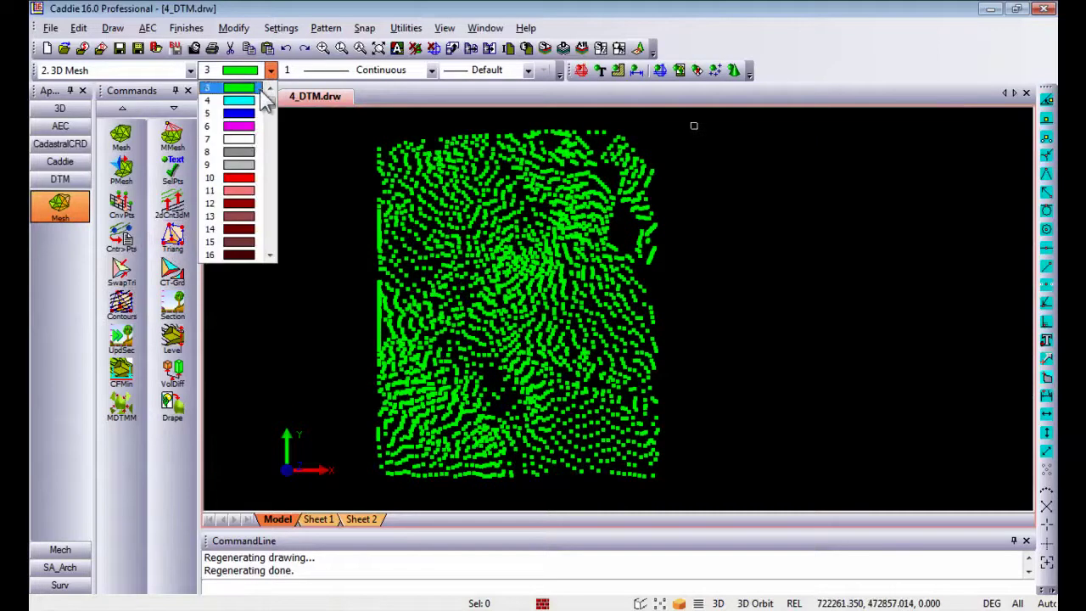
pyautogui.click(246, 146)
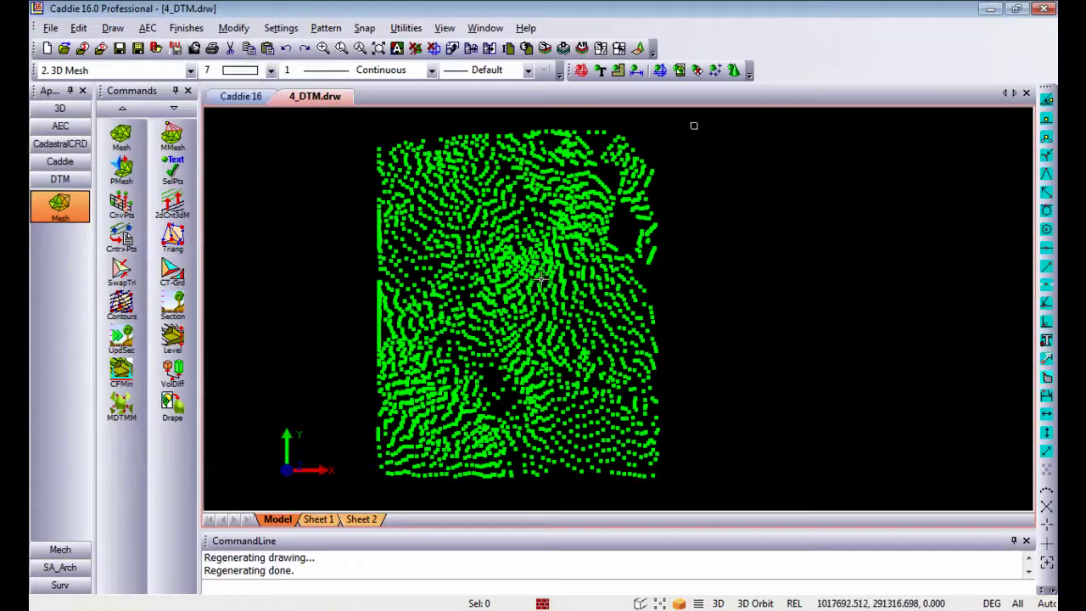
pyautogui.moveTo(541, 279); pyautogui.dragTo(544, 284, button='middle')
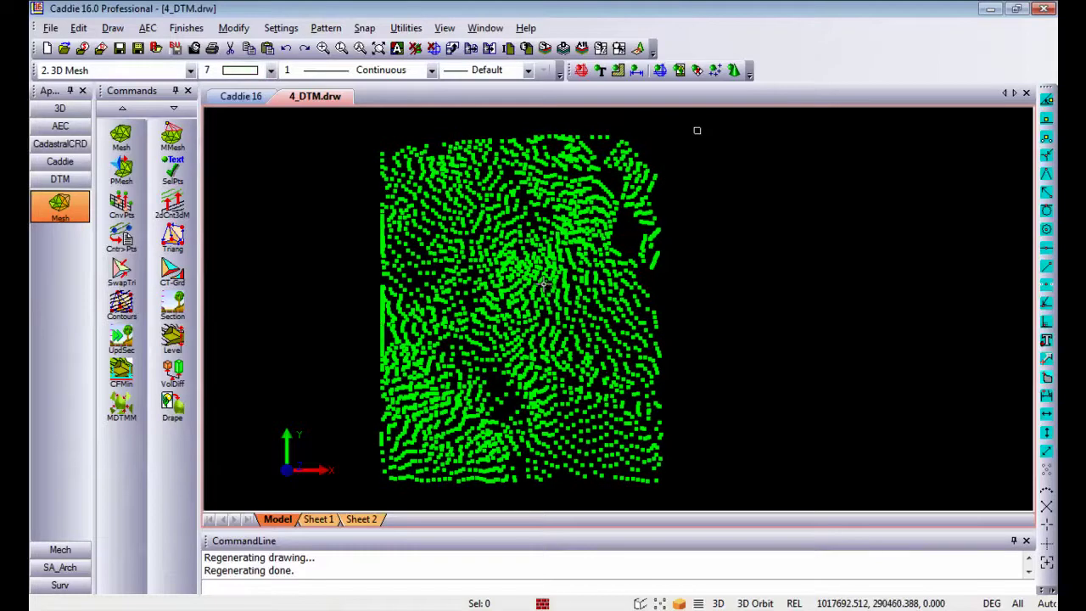
pyautogui.click(176, 241)
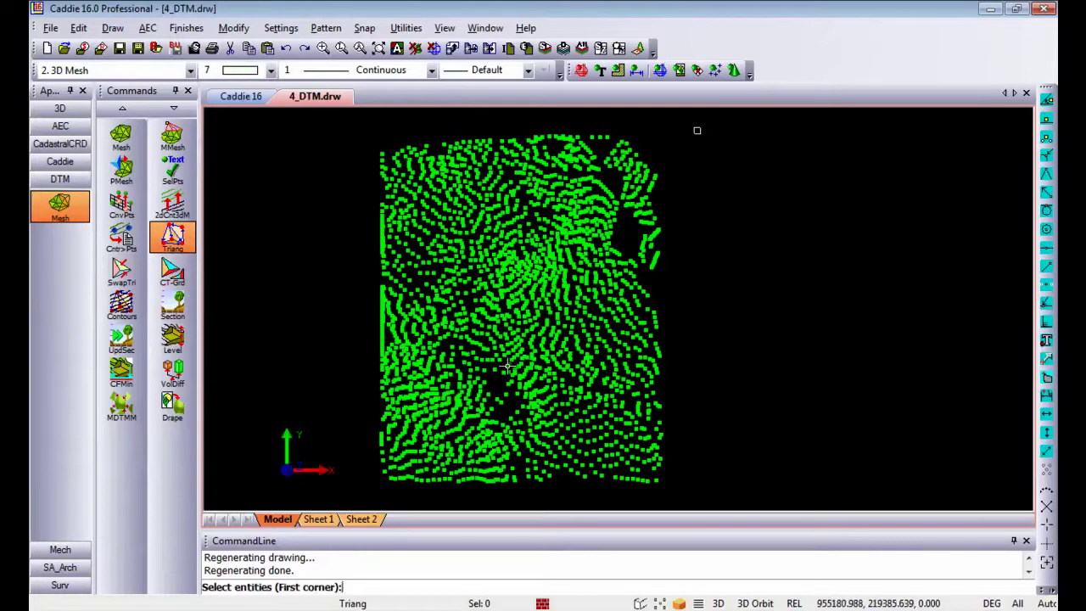
pyautogui.click(348, 501)
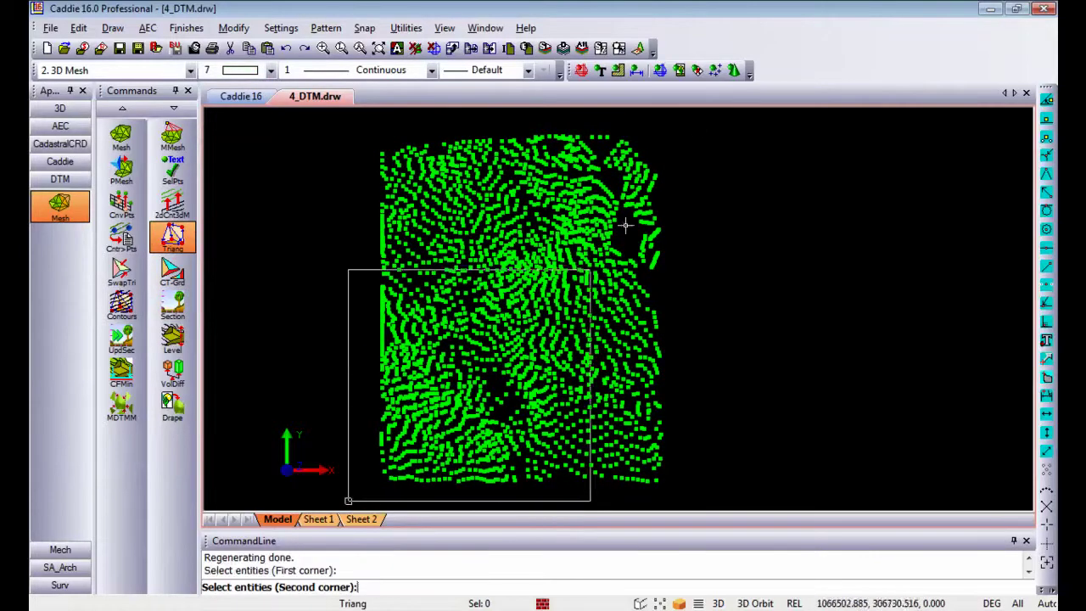
pyautogui.click(687, 121)
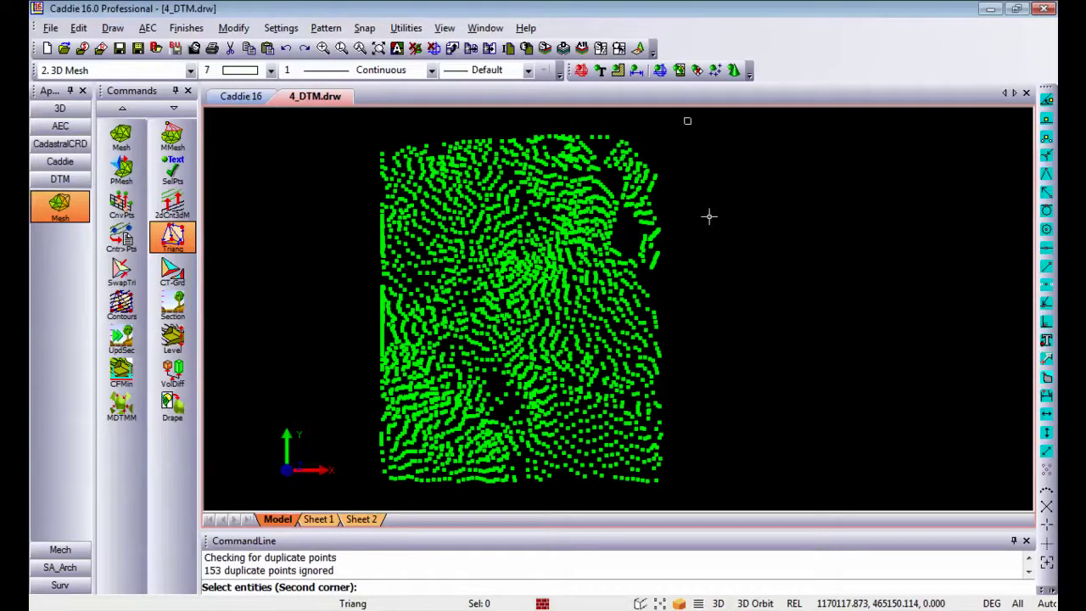
# Hide the points, examine the white triangulated mesh's relief from several 3D angles, and return to plan view
pyautogui.click(715, 71)
pyautogui.scroll(3, 521, 331)
pyautogui.keyDown('shift'); pyautogui.moveTo(526, 339); pyautogui.dragTo(540, 157, button='middle'); pyautogui.keyUp('shift')
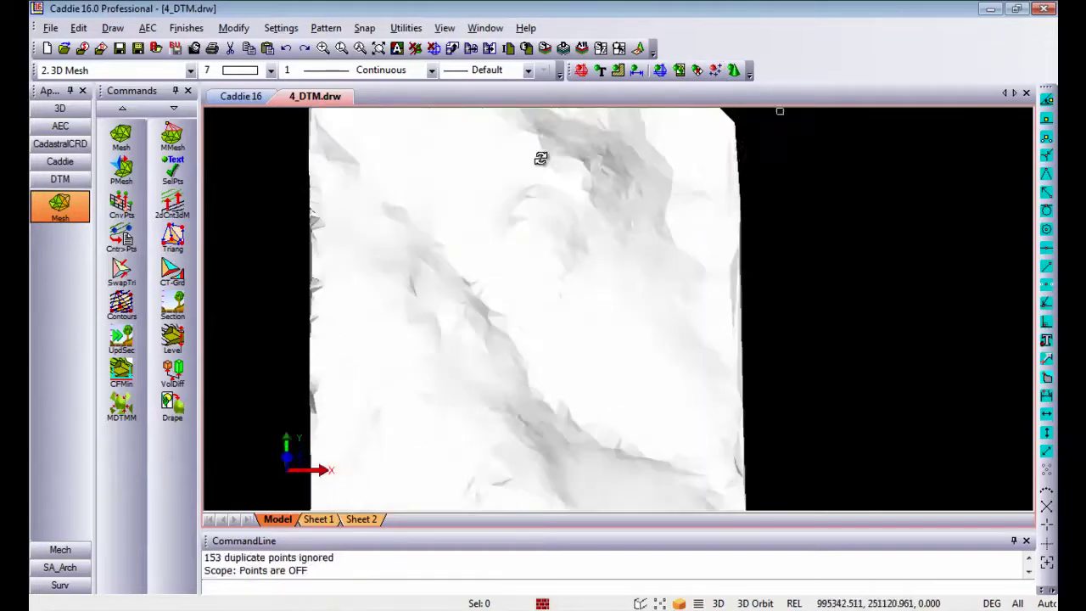
pyautogui.moveTo(511, 332)
pyautogui.keyDown('shift'); pyautogui.mouseDown(button='middle')
pyautogui.moveTo(523, 150)
pyautogui.moveTo(622, 196)
pyautogui.mouseUp(button='middle'); pyautogui.keyUp('shift')
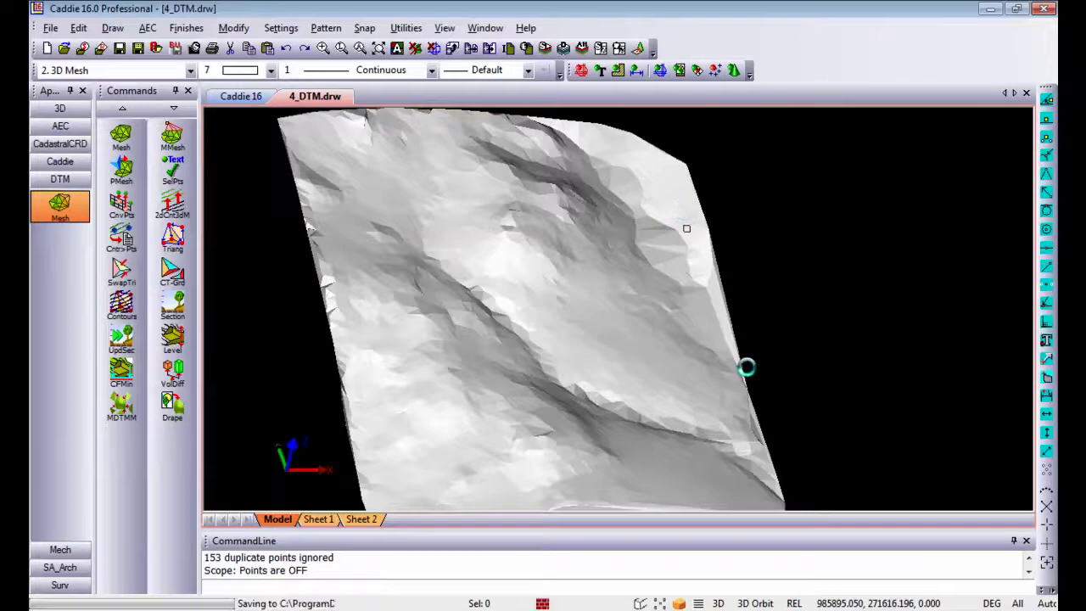
pyautogui.keyDown('shift'); pyautogui.moveTo(745, 350); pyautogui.dragTo(758, 285, button='middle'); pyautogui.keyUp('shift')
pyautogui.scroll(3, 550, 351)
pyautogui.scroll(-5, 542, 363)
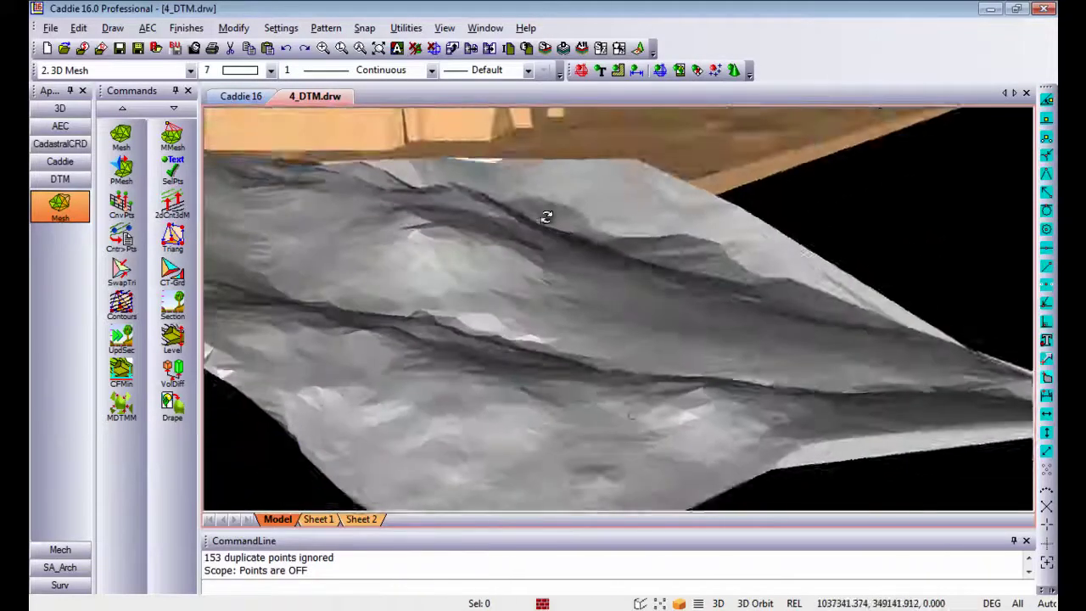
pyautogui.scroll(5, 533, 293)
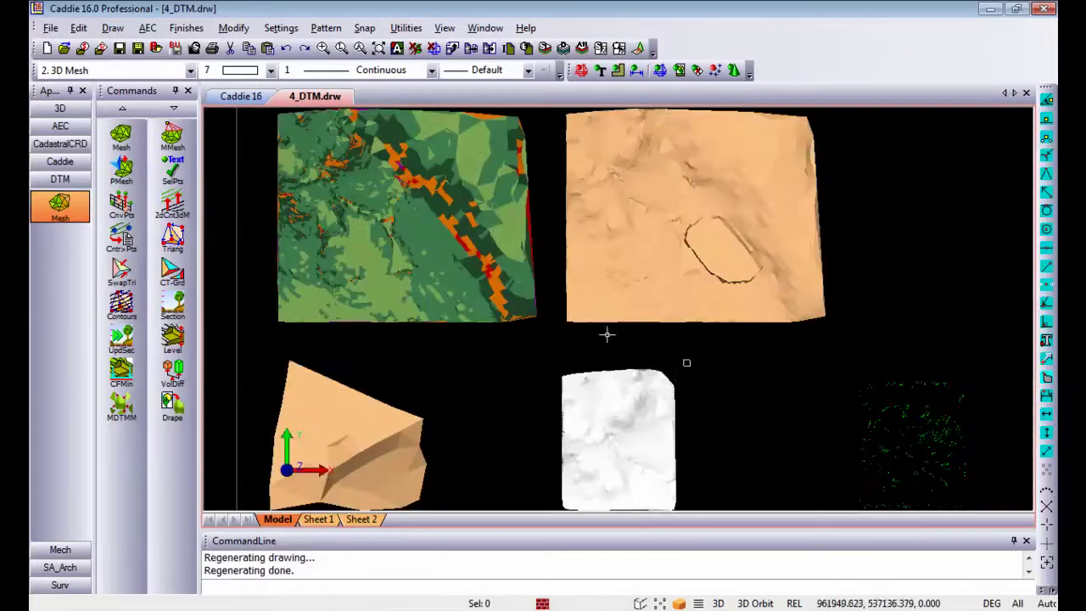
# Show the lines, arcs and circles and the points again, and review the meshes, points and contours in plan
pyautogui.click(581, 69)
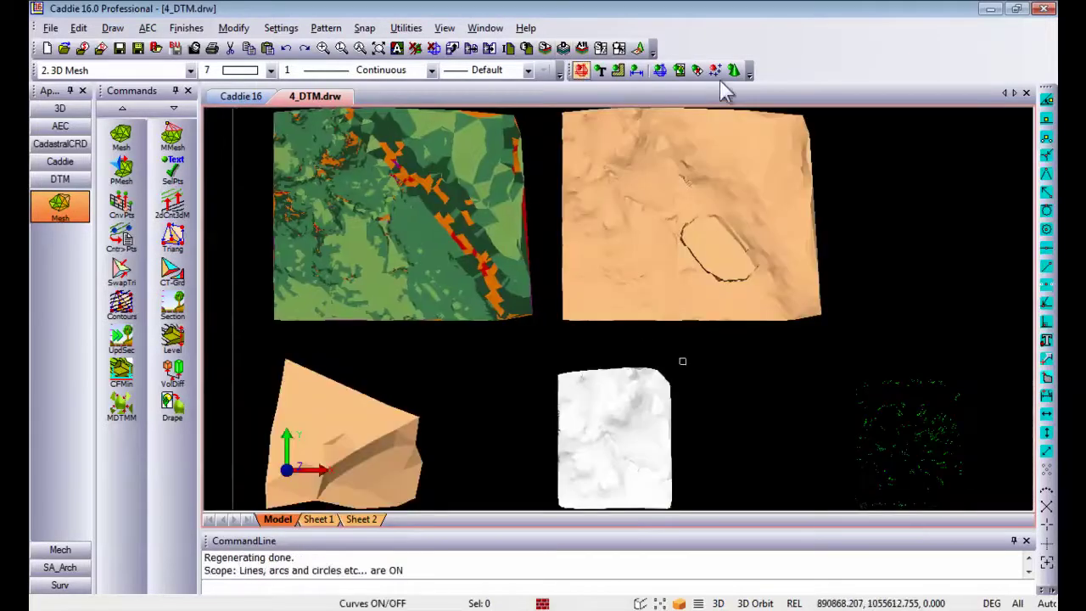
pyautogui.click(716, 71)
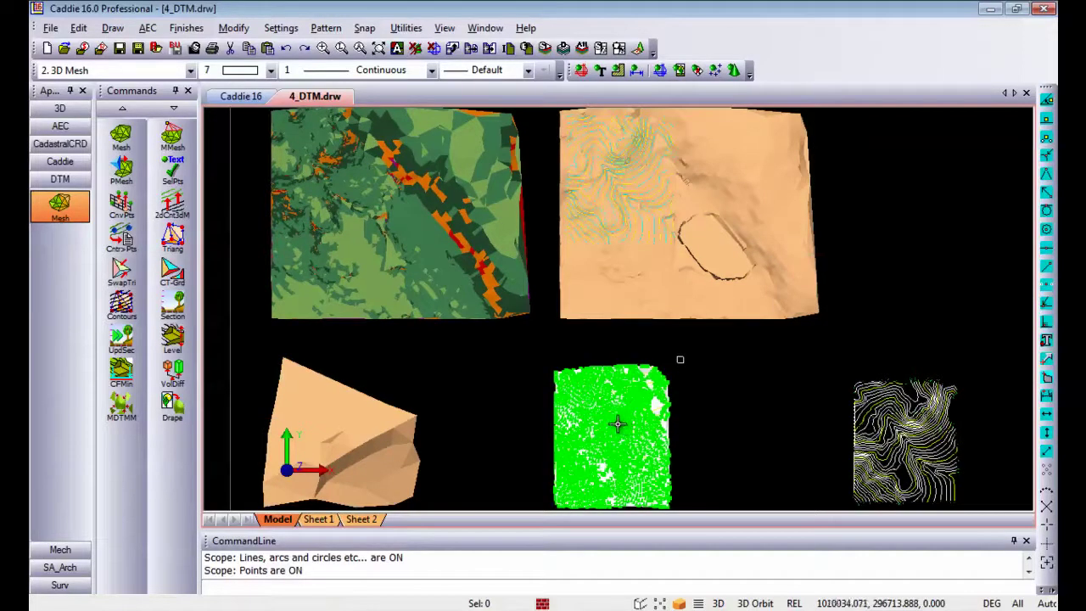
pyautogui.scroll(-1, 619, 425)
pyautogui.moveTo(610, 407); pyautogui.dragTo(603, 381, button='middle')
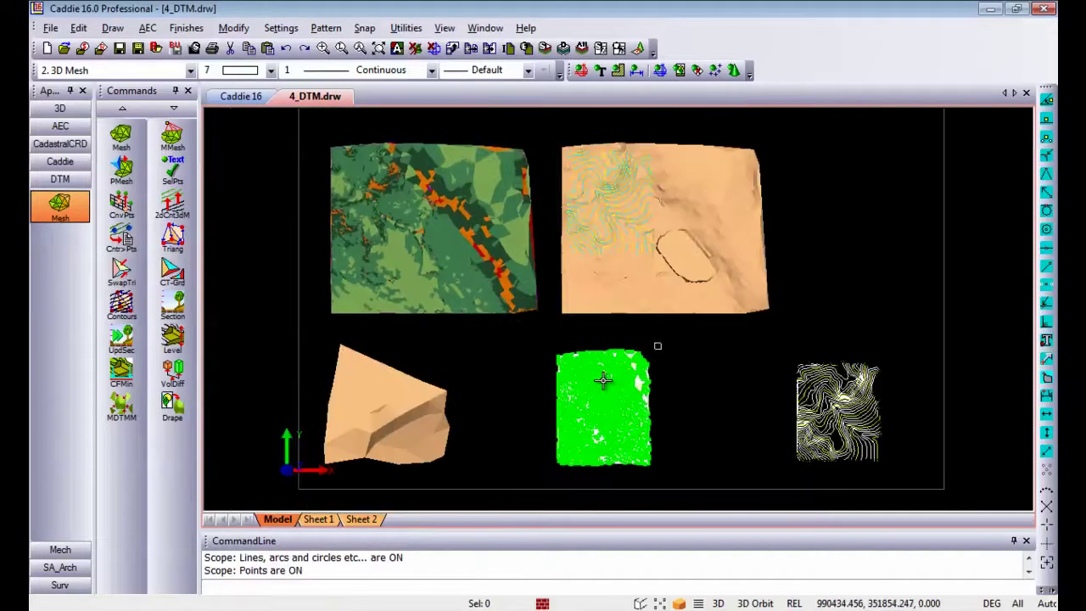
pyautogui.scroll(1, 587, 397)
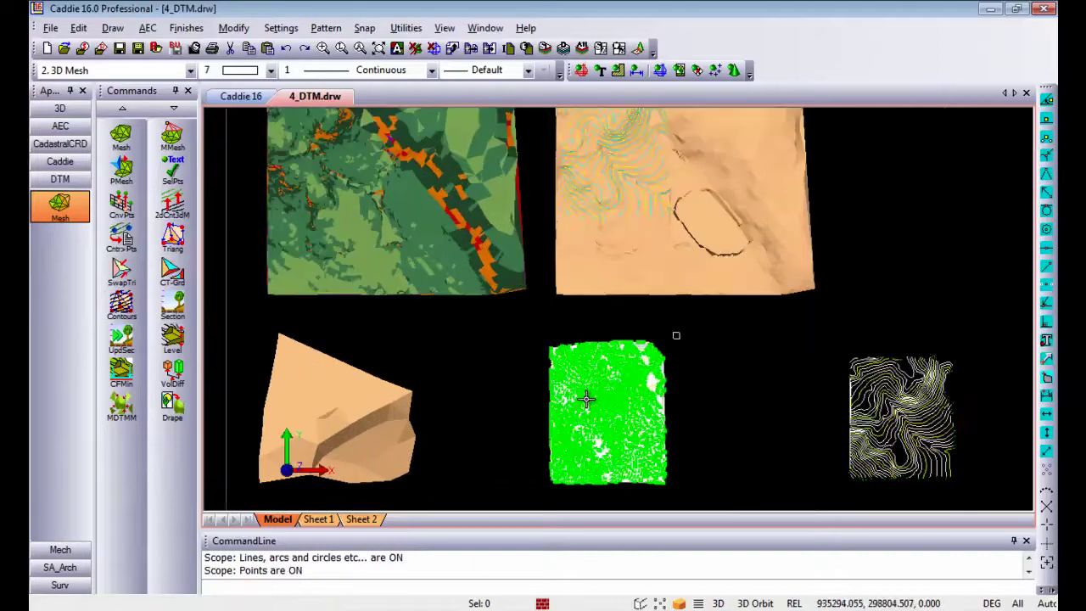
pyautogui.moveTo(584, 421); pyautogui.dragTo(583, 440, button='middle')
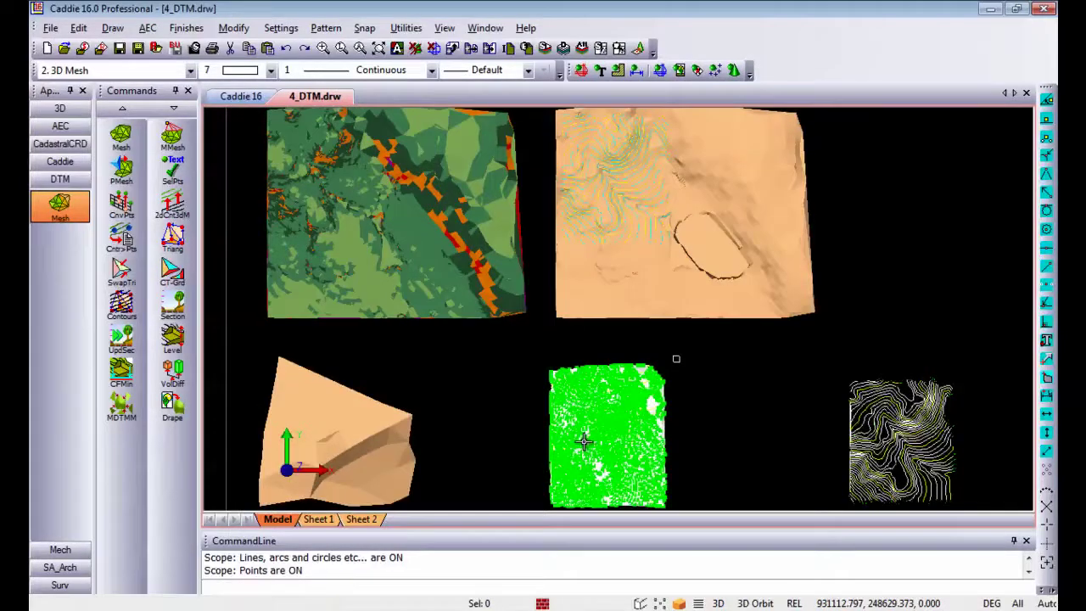